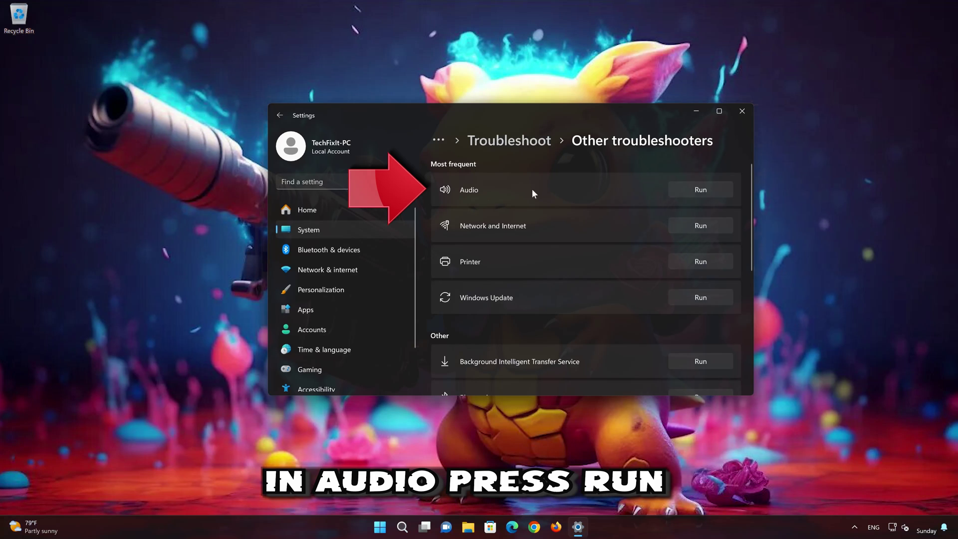
- Run the Audio troubleshooter and give consent to the automated diagnostics for the audio problem
left_click(700, 190)
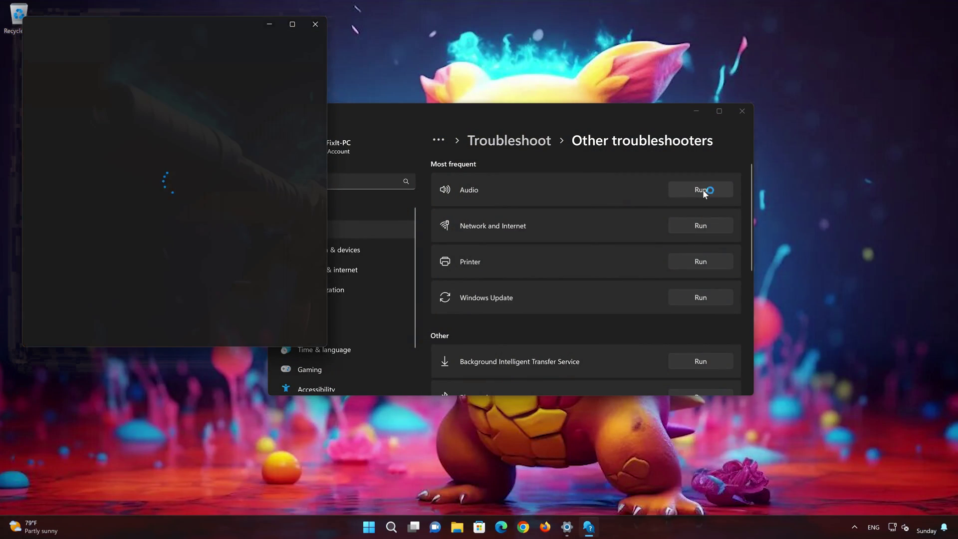
left_click_drag(241, 24, 530, 86)
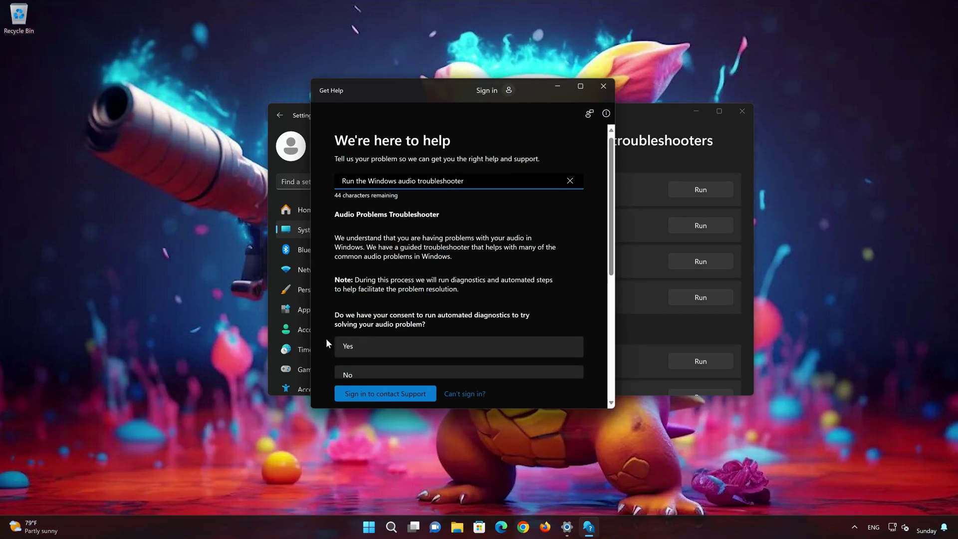
left_click(399, 352)
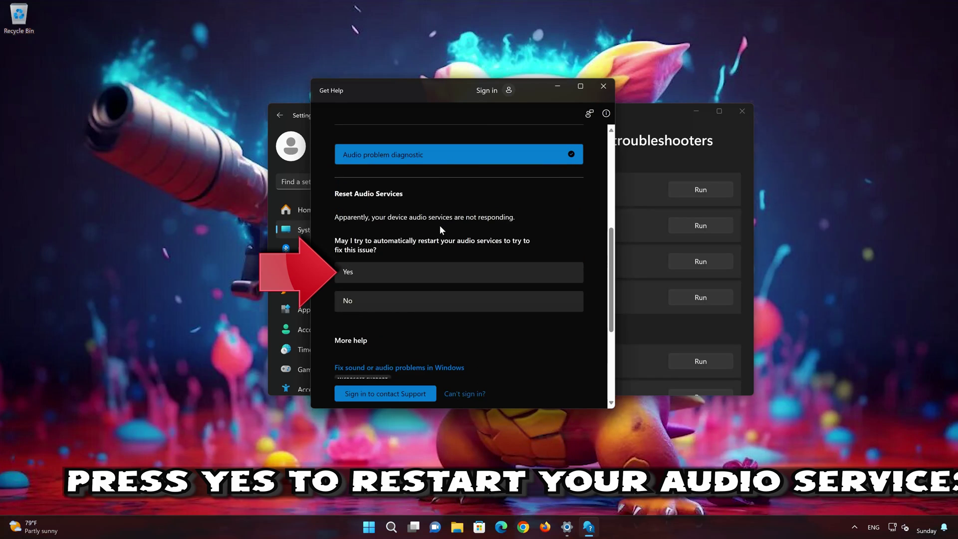
- Allow the automatic restart of the audio services, answer that the problem is solved, and close Get Help and Settings
left_click(412, 278)
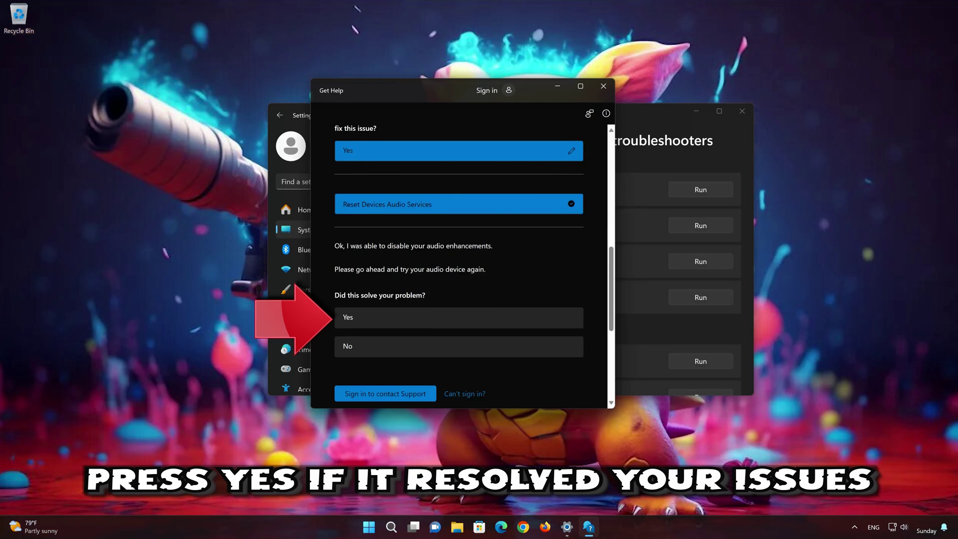
left_click(414, 318)
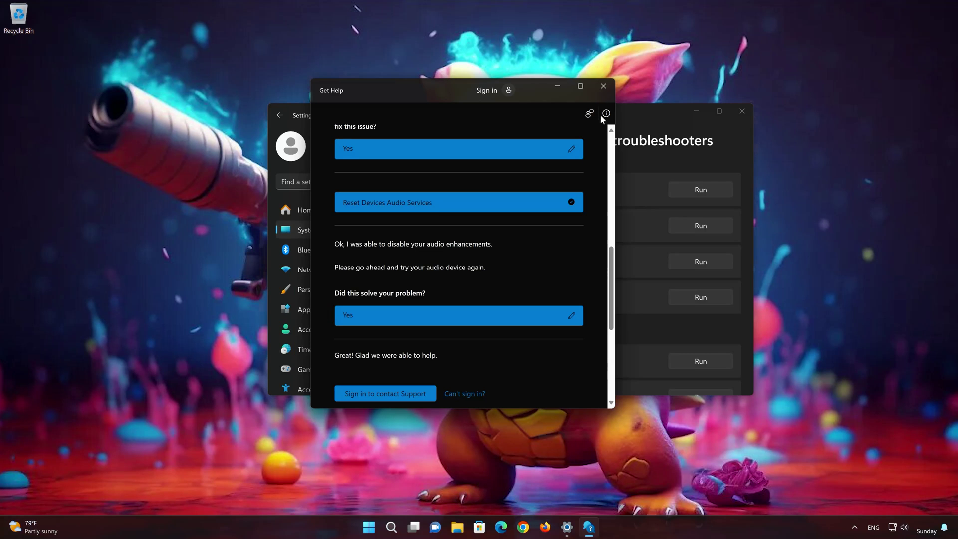
left_click(605, 86)
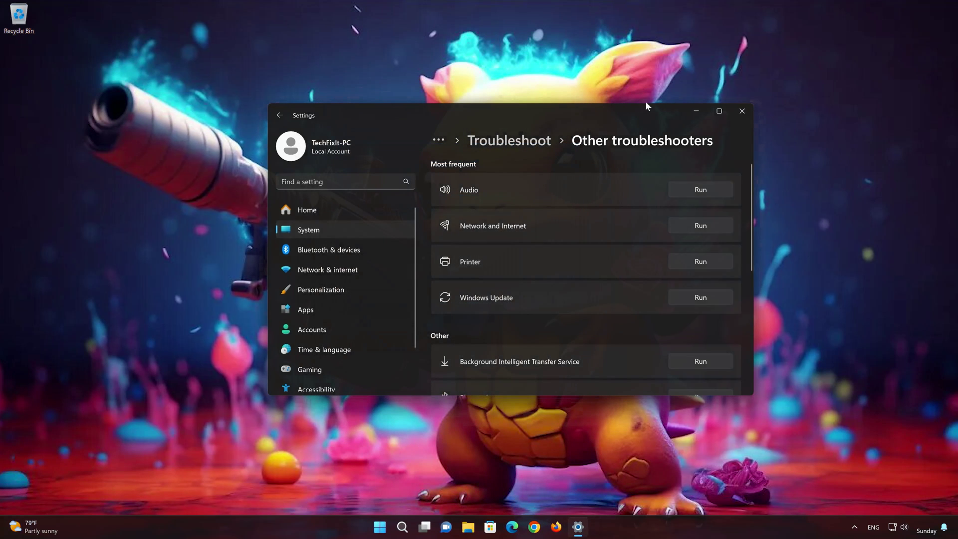
left_click(734, 112)
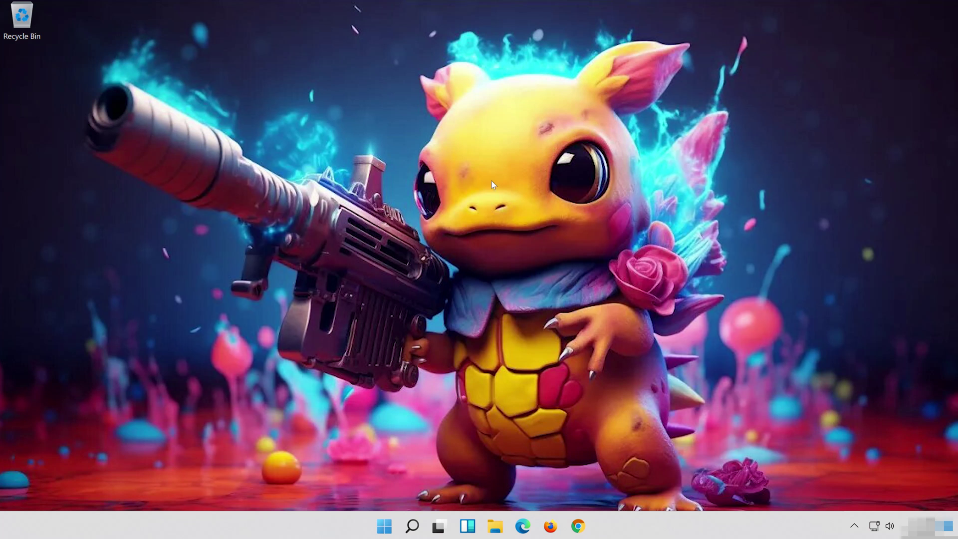
- Search Windows for "control panel" and open Control Panel
left_click(416, 532)
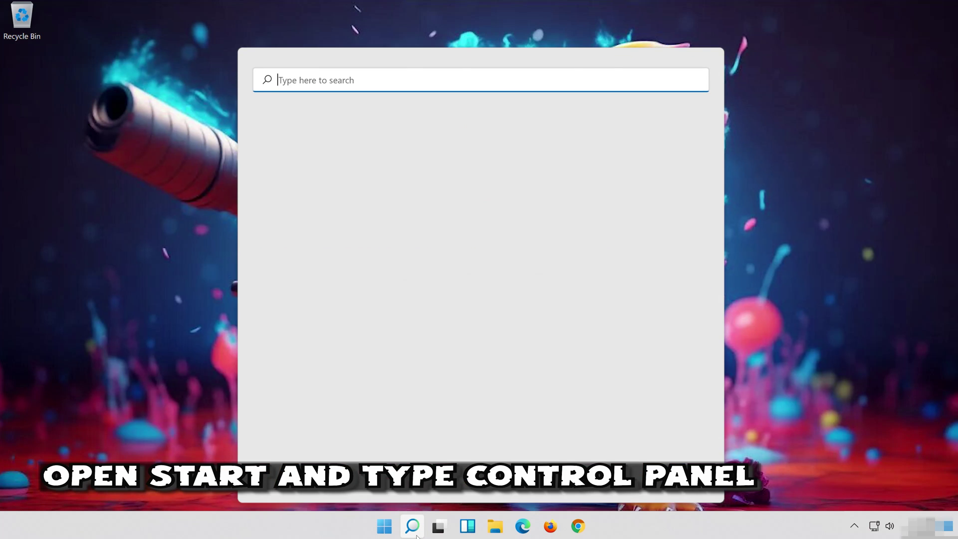
type("contr")
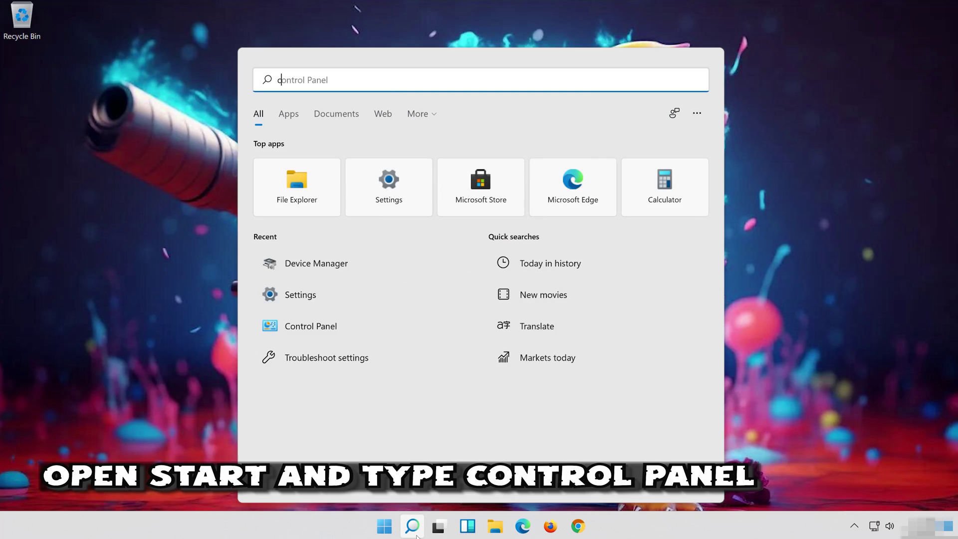
type("ol pane")
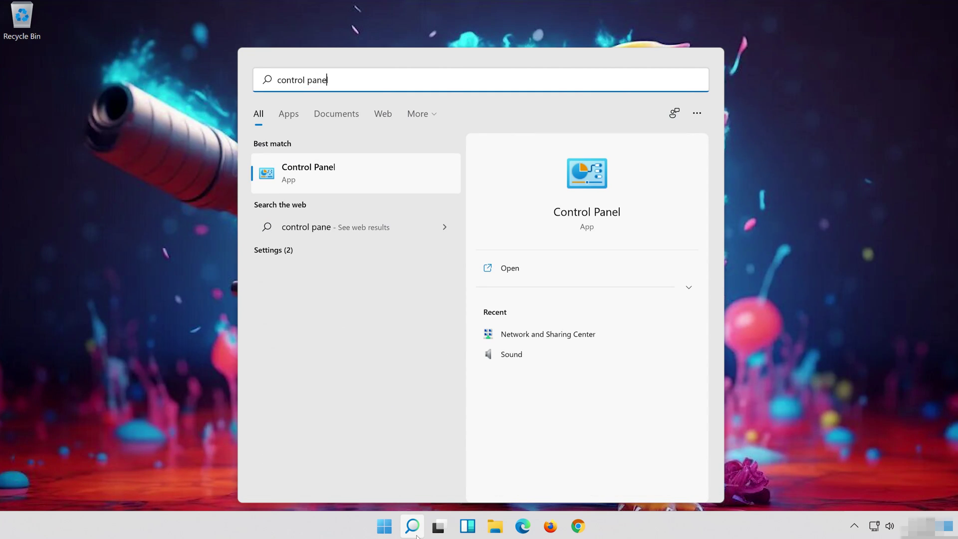
type("l")
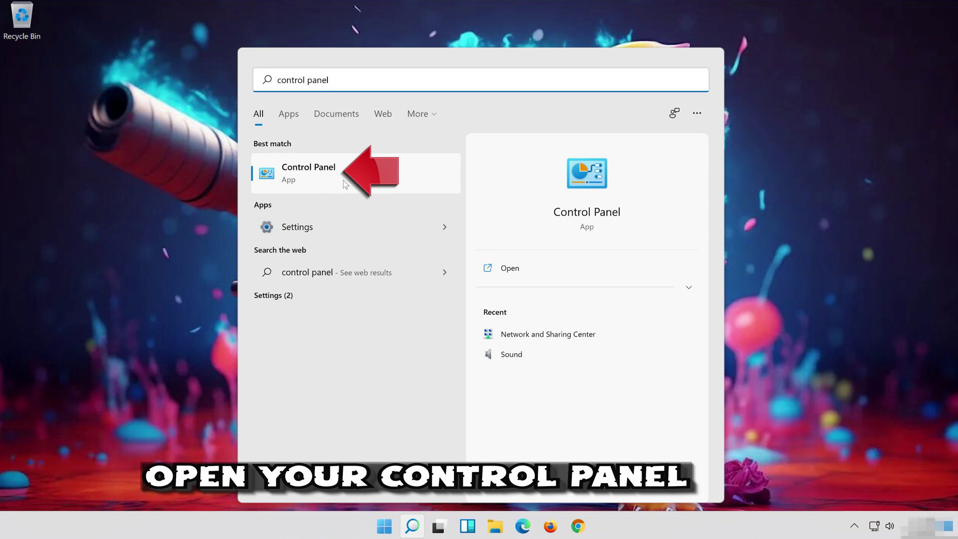
left_click(404, 169)
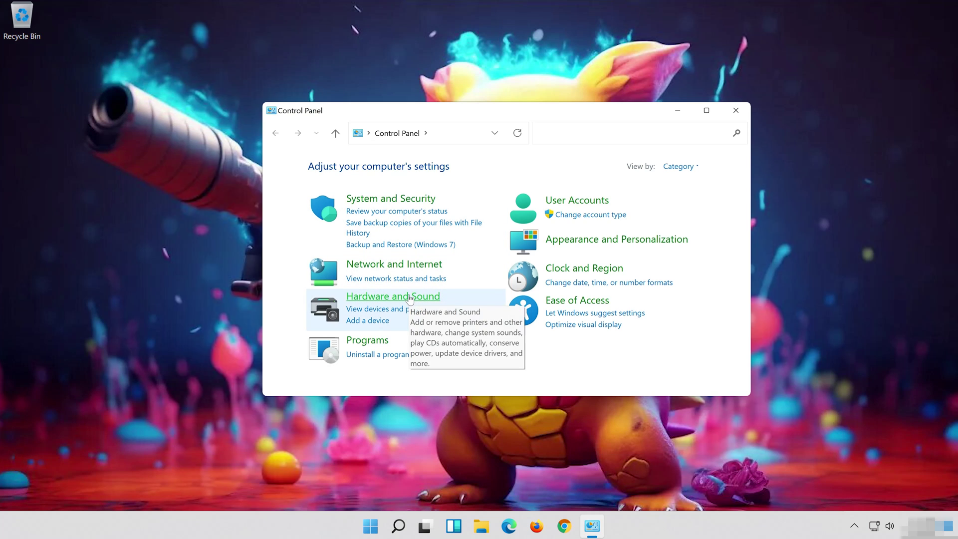
- Open the Sound settings under Hardware and Sound and close the Control Panel window behind them
left_click(393, 297)
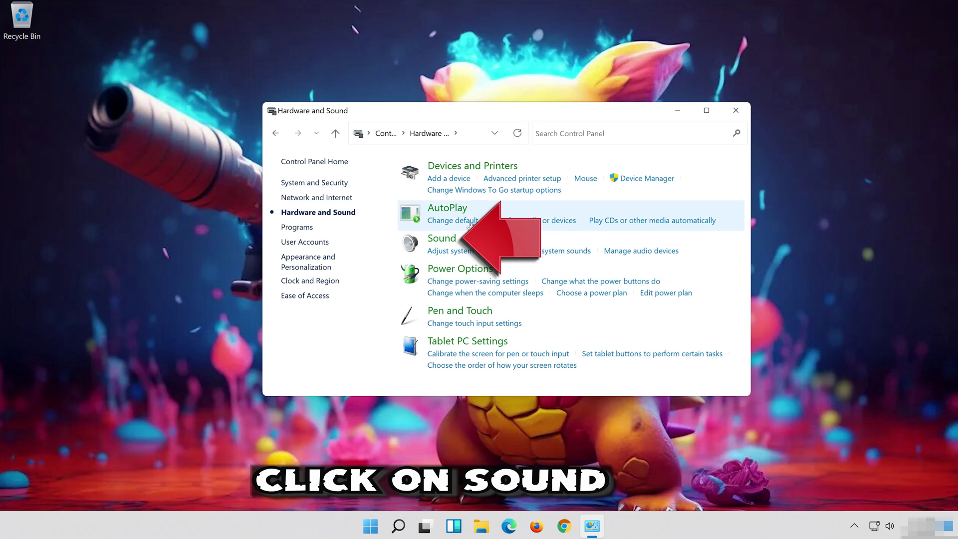
left_click(440, 240)
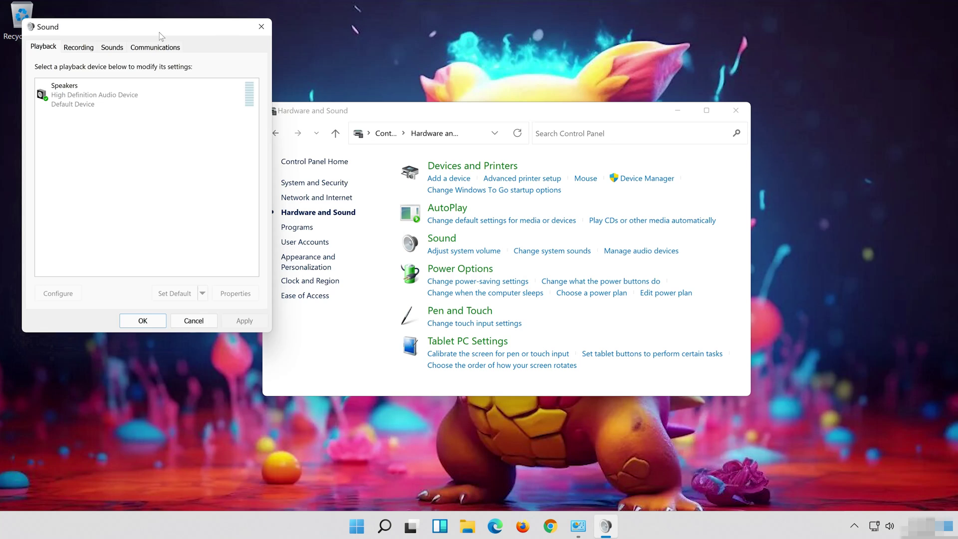
left_click_drag(160, 35, 503, 107)
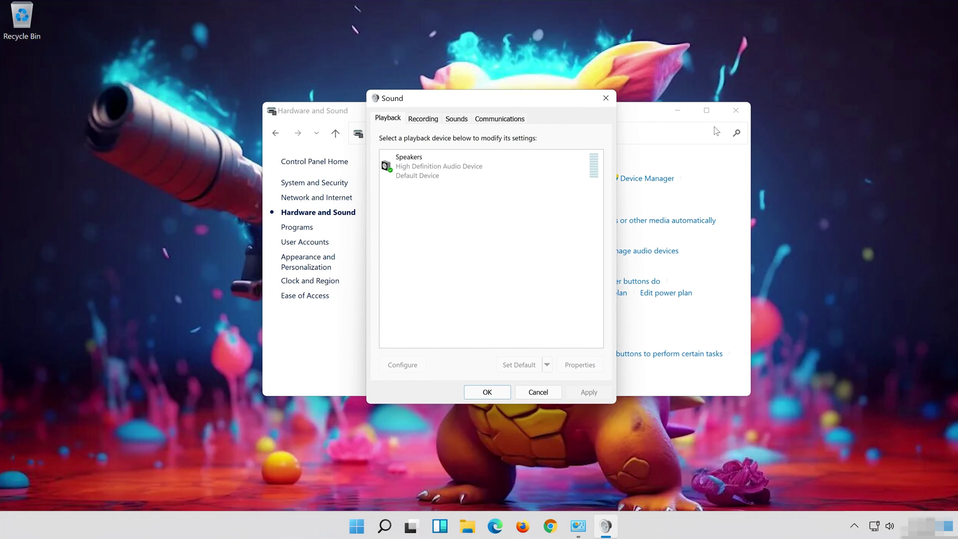
left_click(742, 112)
- Open the properties of the Speakers playback device and move the properties window over the Sound window
left_click(459, 160)
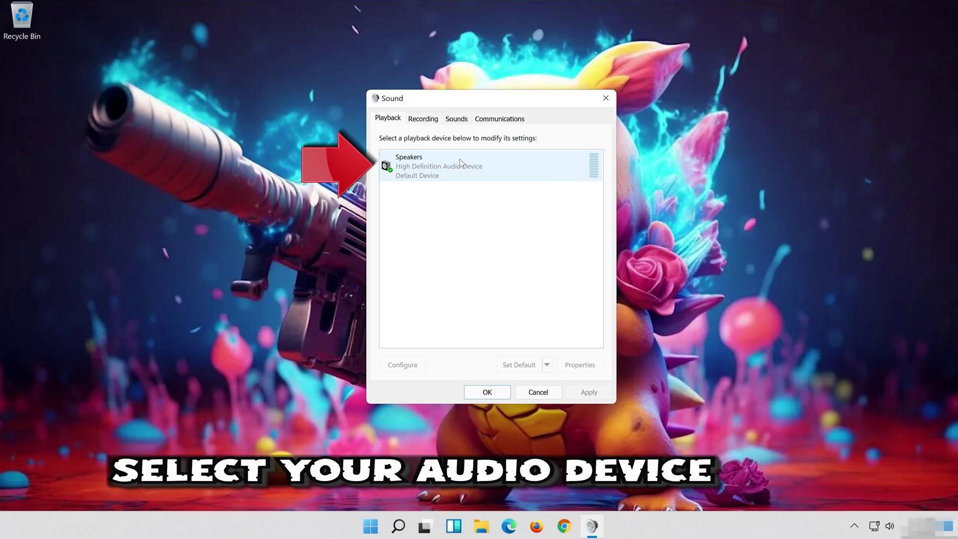
left_click(460, 160)
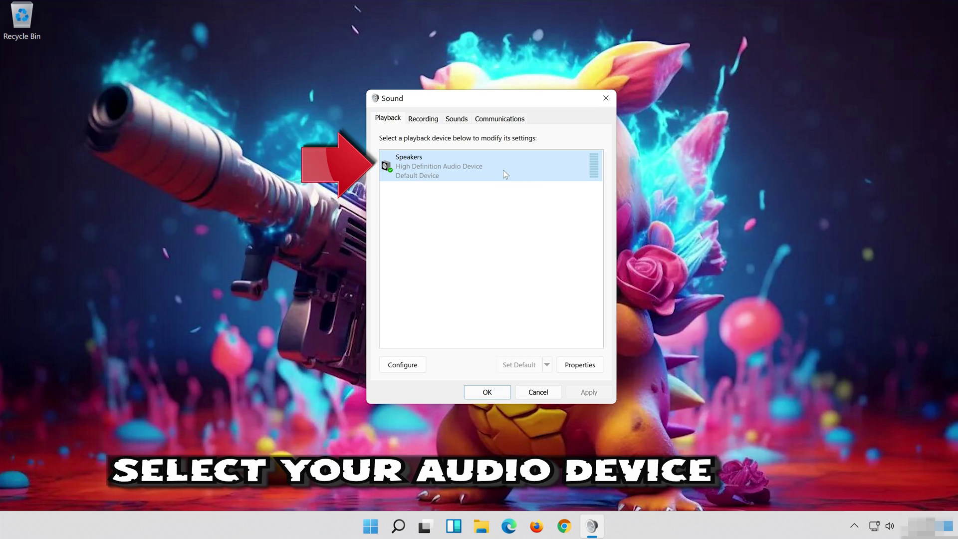
right_click(491, 158)
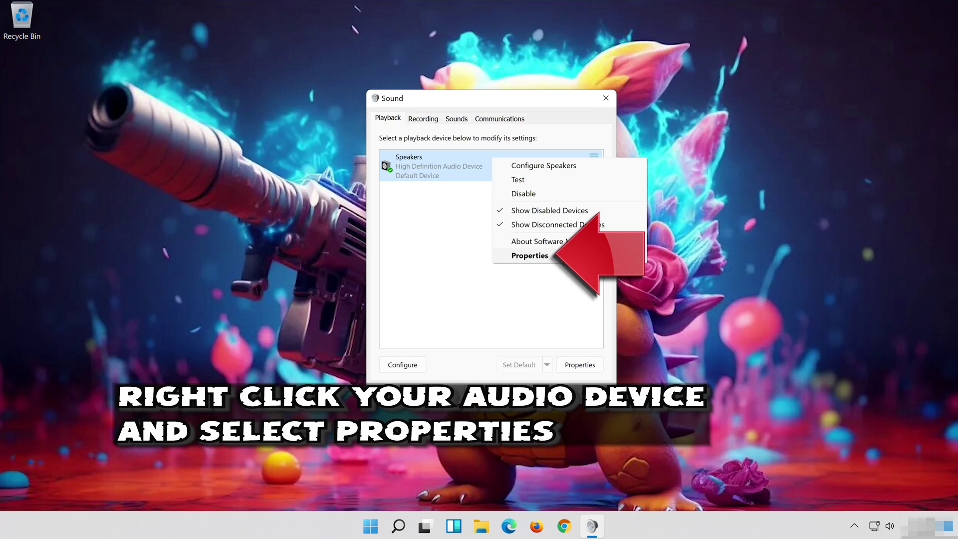
left_click(568, 258)
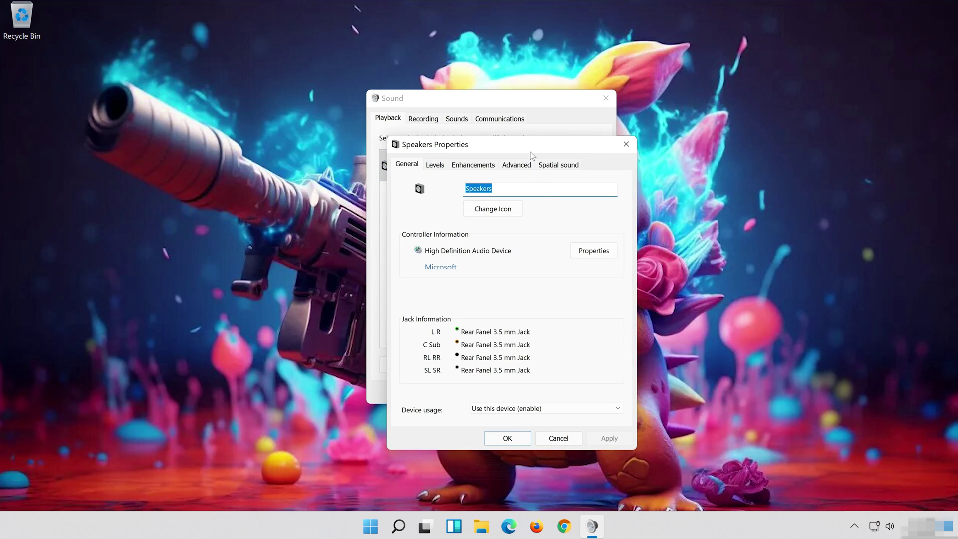
left_click_drag(531, 153, 511, 107)
- Disable all enhancements for the Speakers, apply the change, and close both the properties and Sound windows with OK
left_click(473, 116)
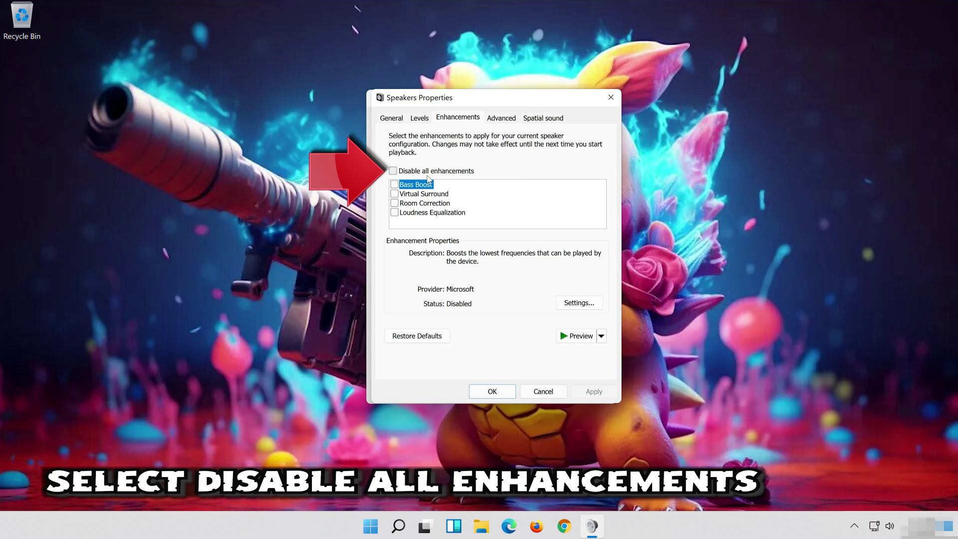
left_click(394, 171)
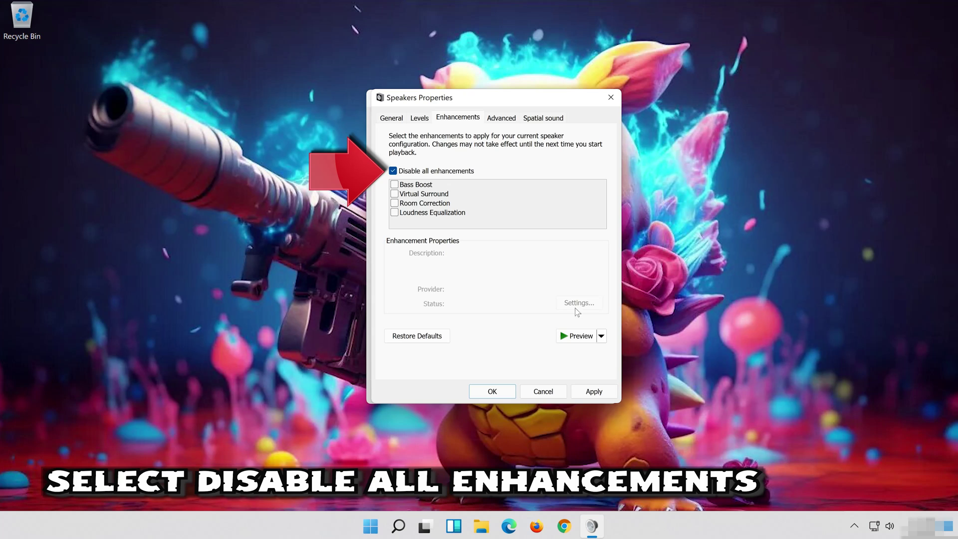
left_click(597, 392)
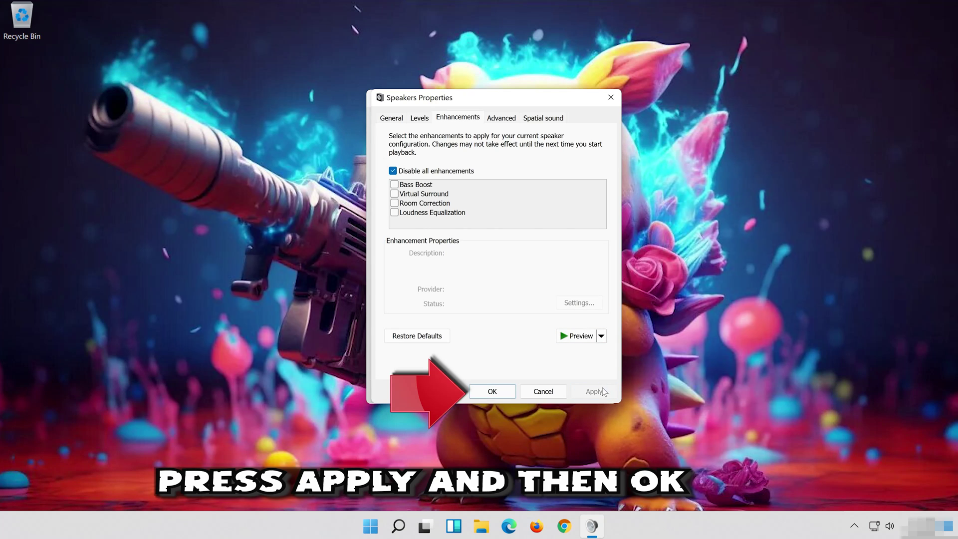
left_click(509, 392)
left_click(486, 393)
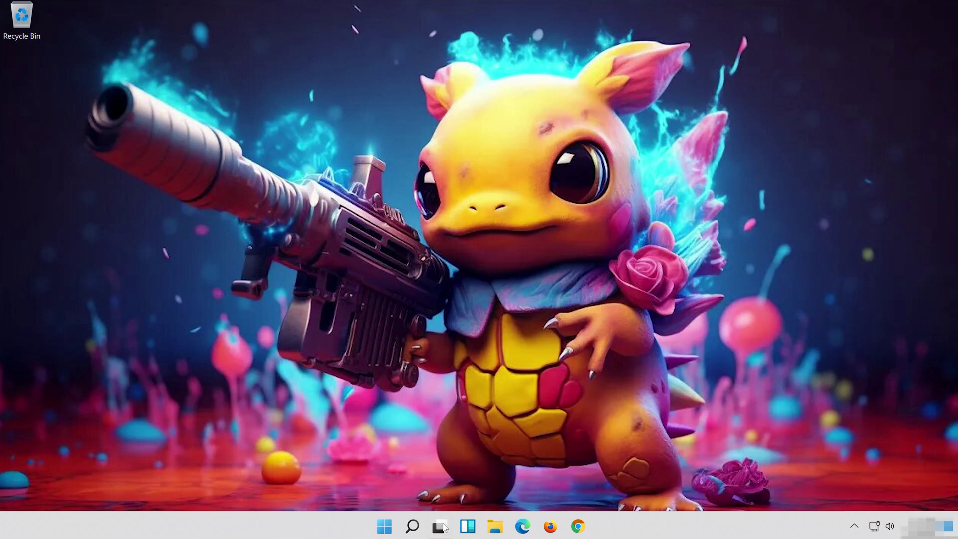
- Find Control Panel again with the search "control panel" and open it
left_click(413, 526)
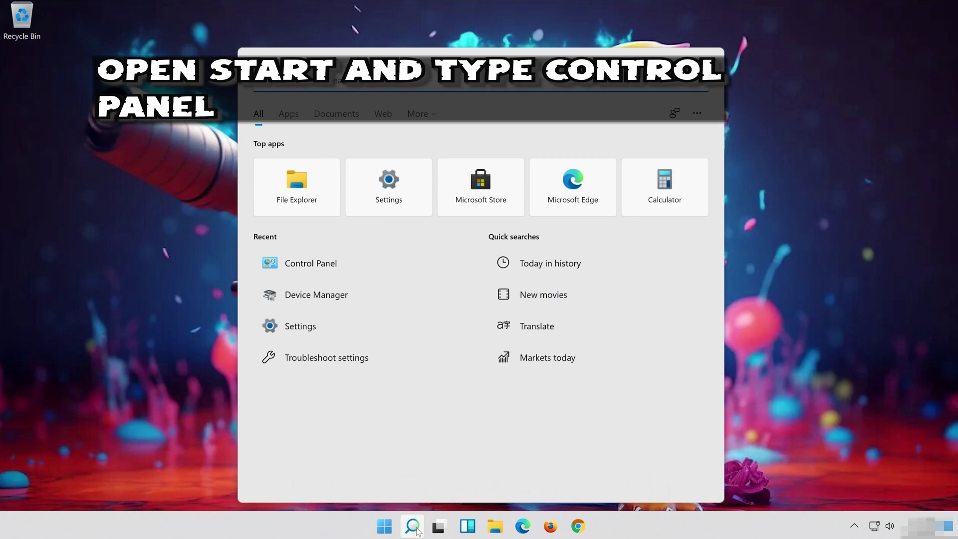
type("control pan")
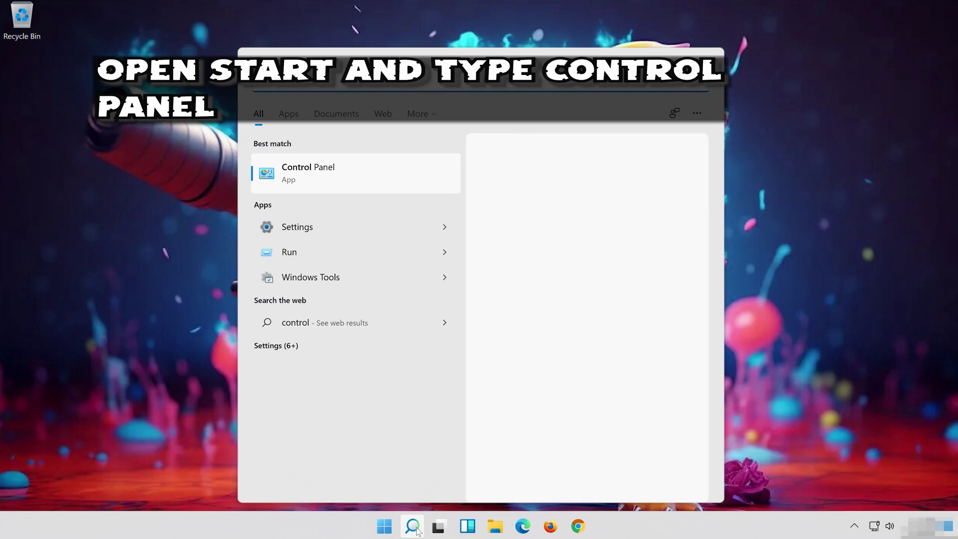
type("el")
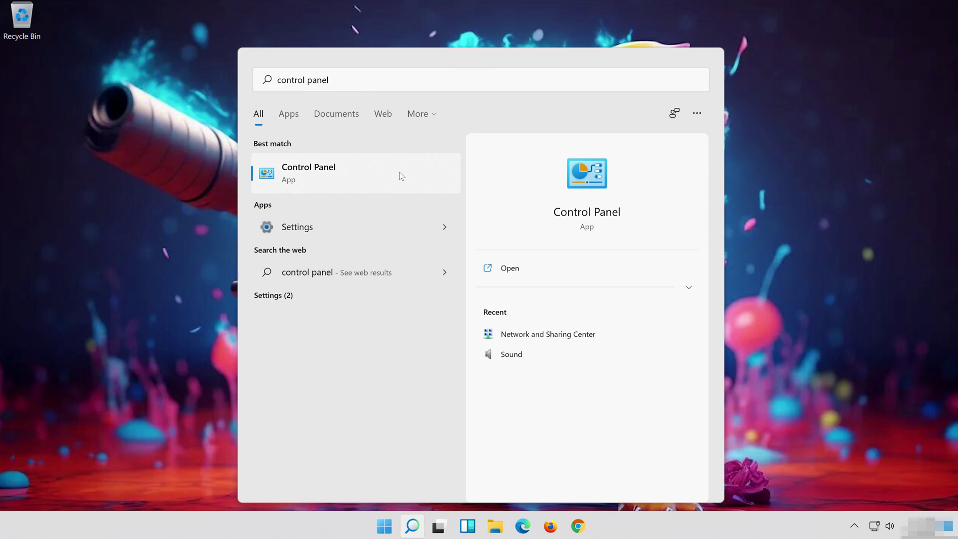
left_click(401, 175)
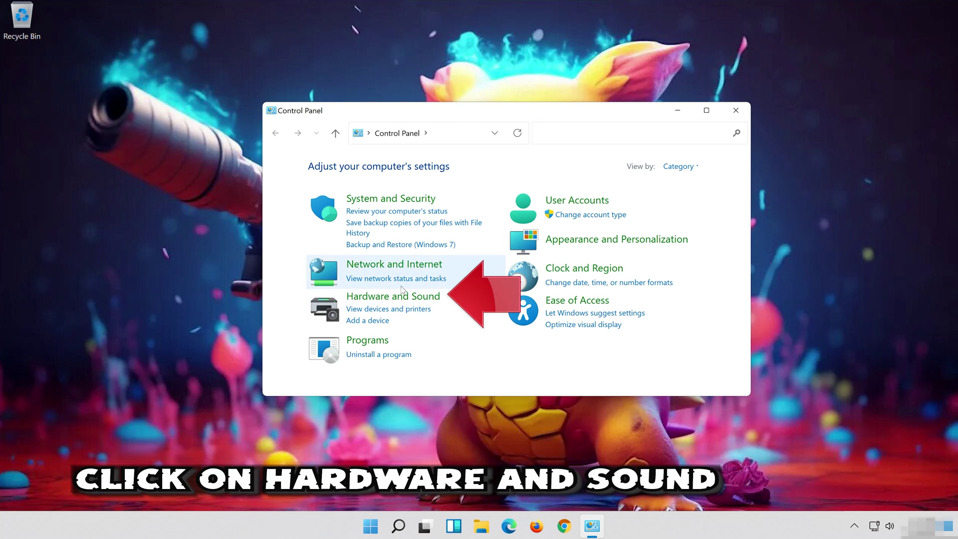
- Open the Sound settings under Hardware and Sound and move their window over Control Panel
left_click(421, 300)
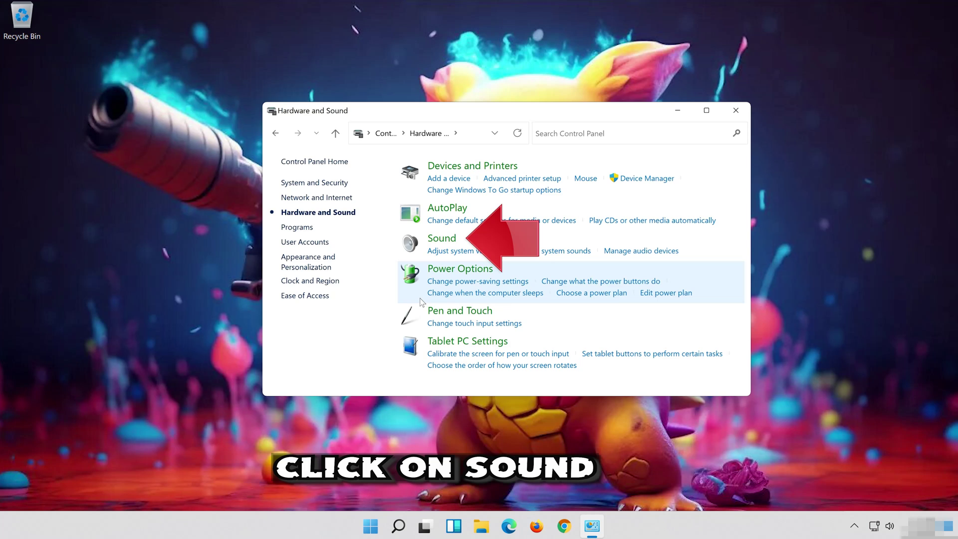
left_click(433, 243)
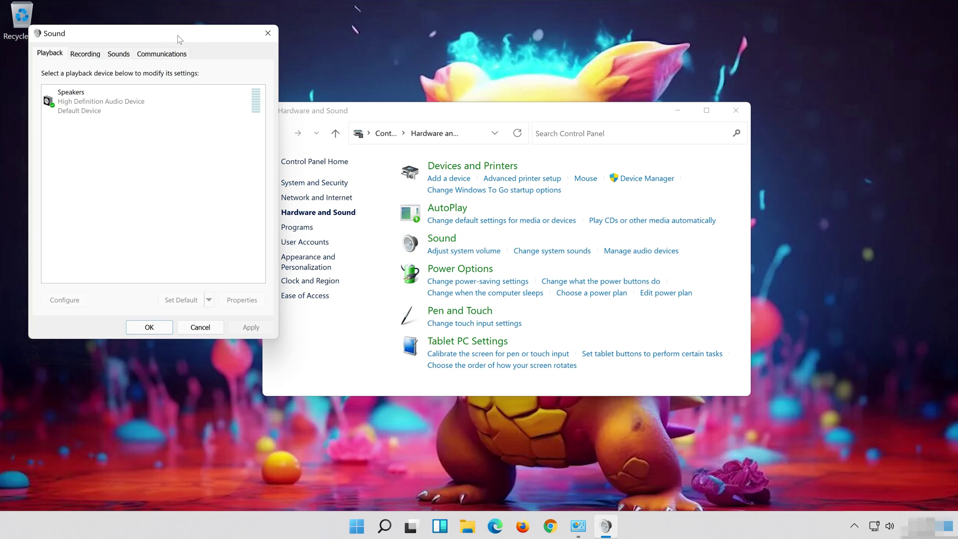
left_click_drag(159, 38, 519, 91)
- Open the properties of the Speakers playback device
left_click(464, 150)
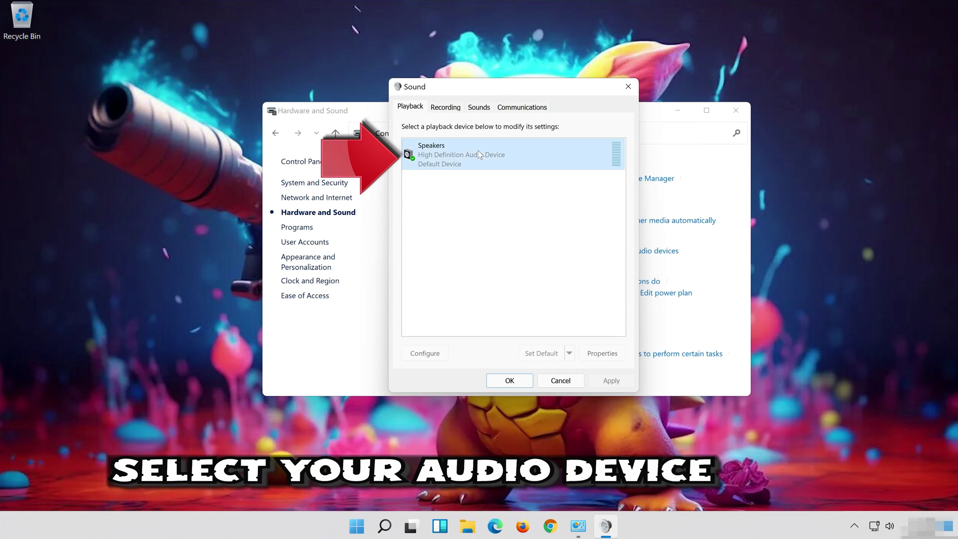
right_click(509, 163)
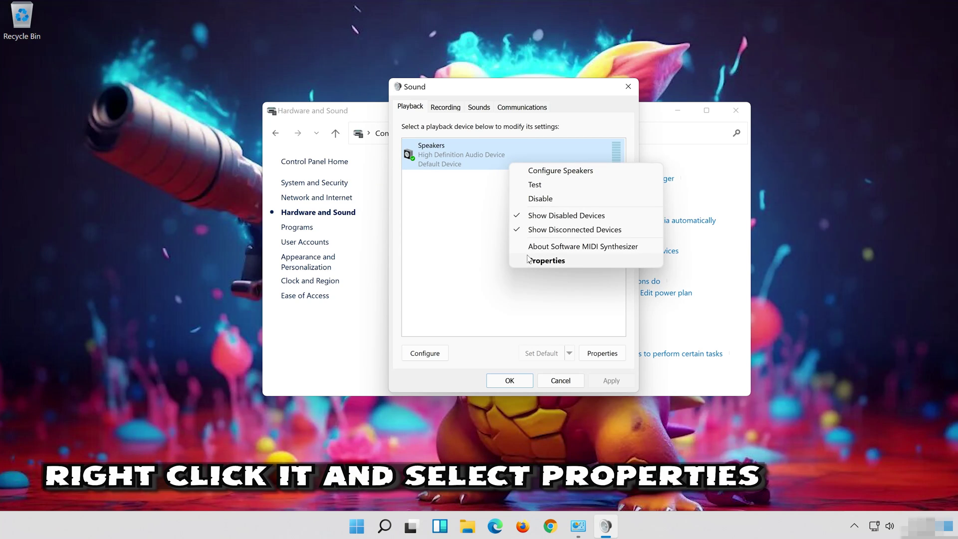
left_click(564, 262)
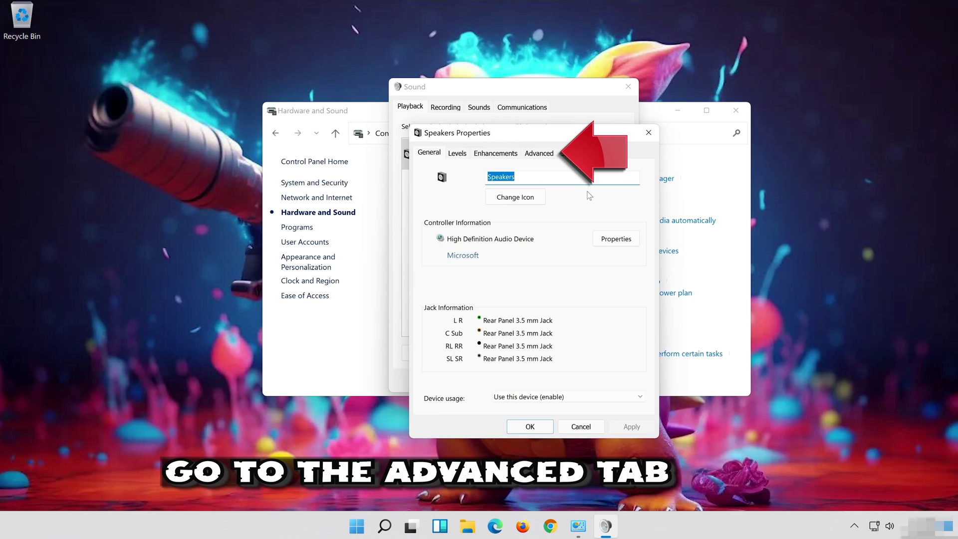
- Set the Speakers' default format in the advanced properties to 16 bit, 48000 Hz (DVD Quality)
left_click(545, 153)
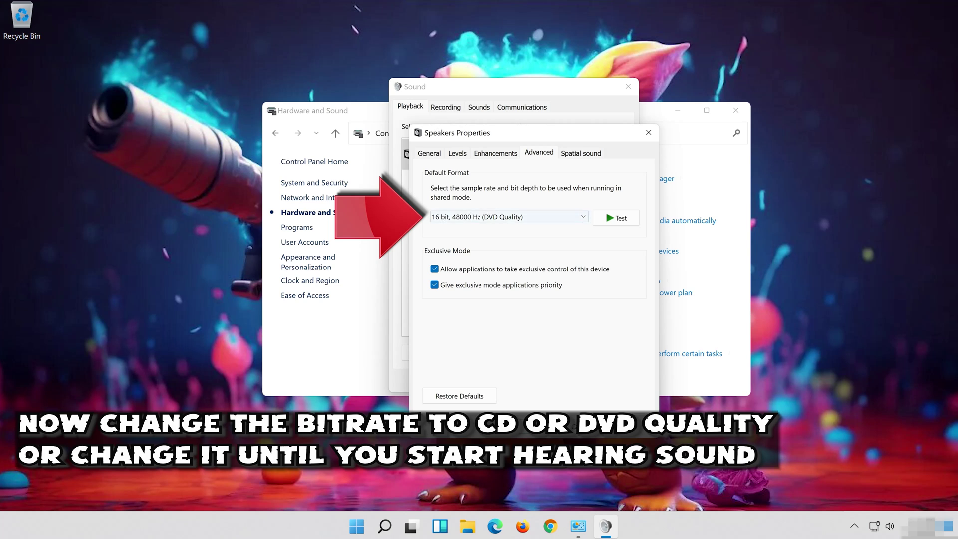
left_click(488, 217)
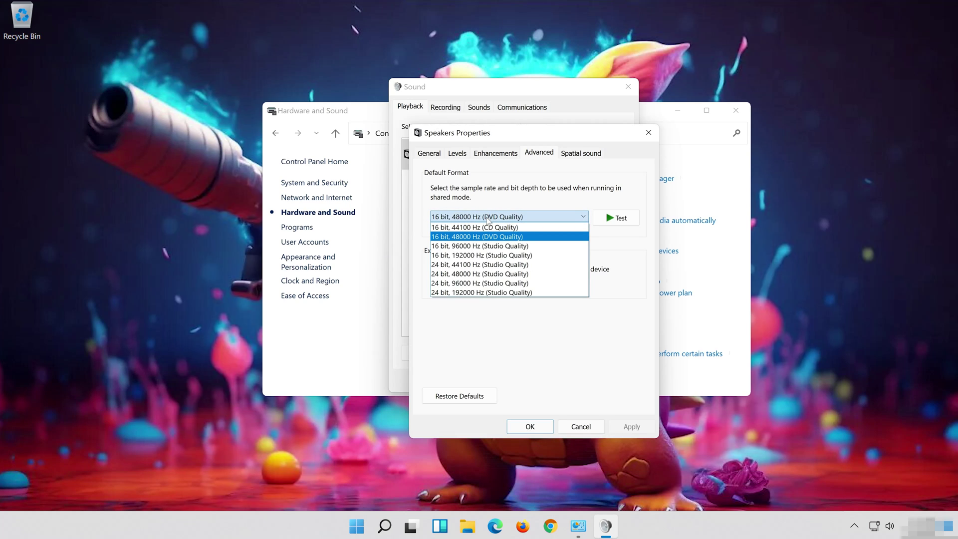
left_click(513, 238)
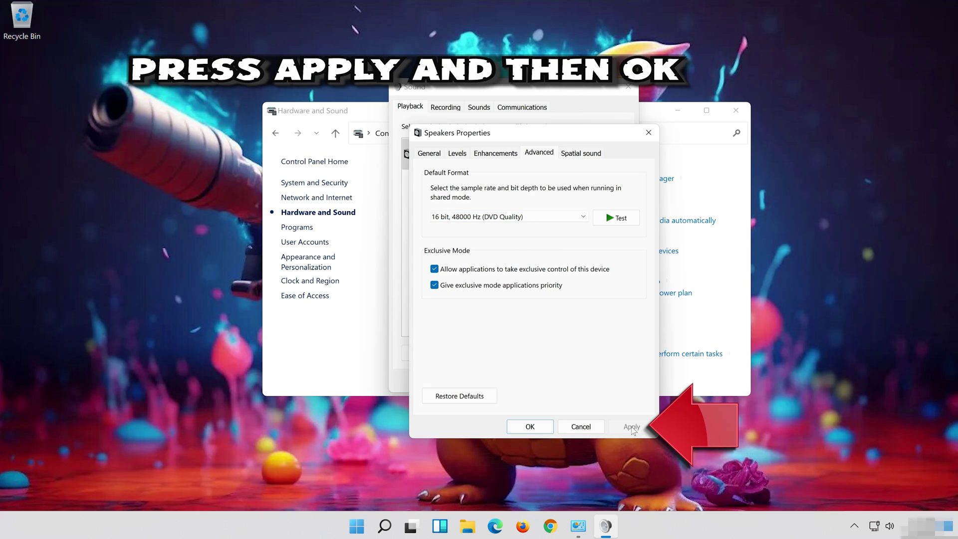
- Confirm the Speakers properties and the Sound settings so that both dialogs close
left_click(526, 432)
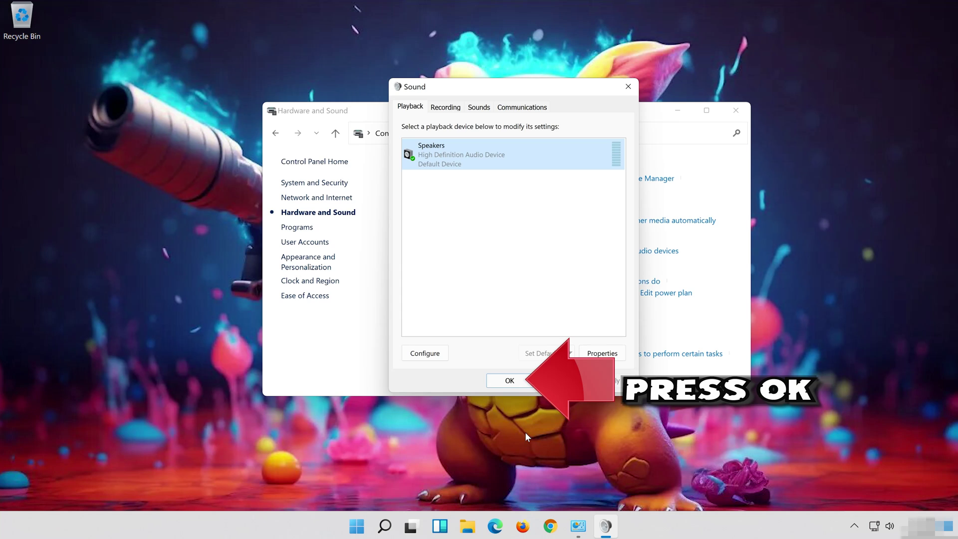
left_click(496, 382)
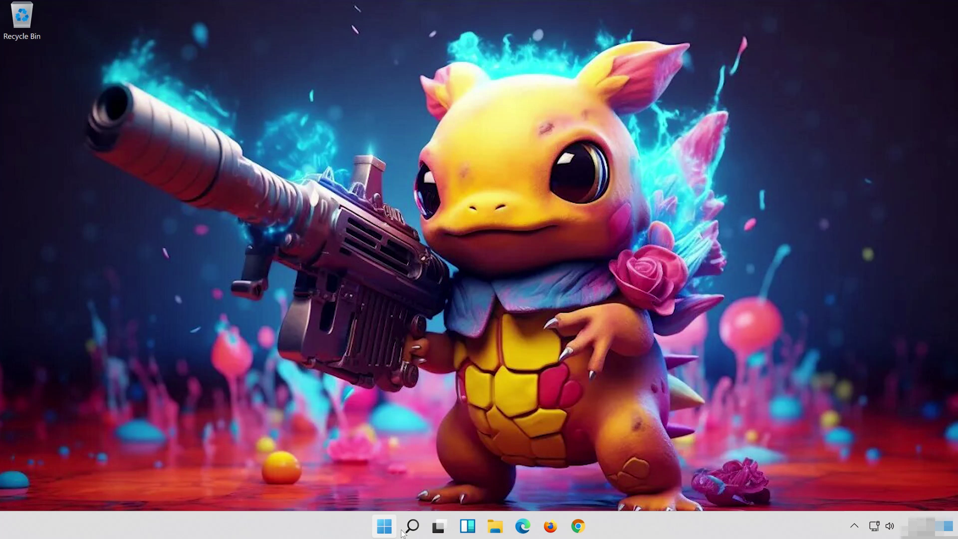
- Find Device Manager with the search "device manager", open it and move its window toward the middle of the desktop
left_click(408, 531)
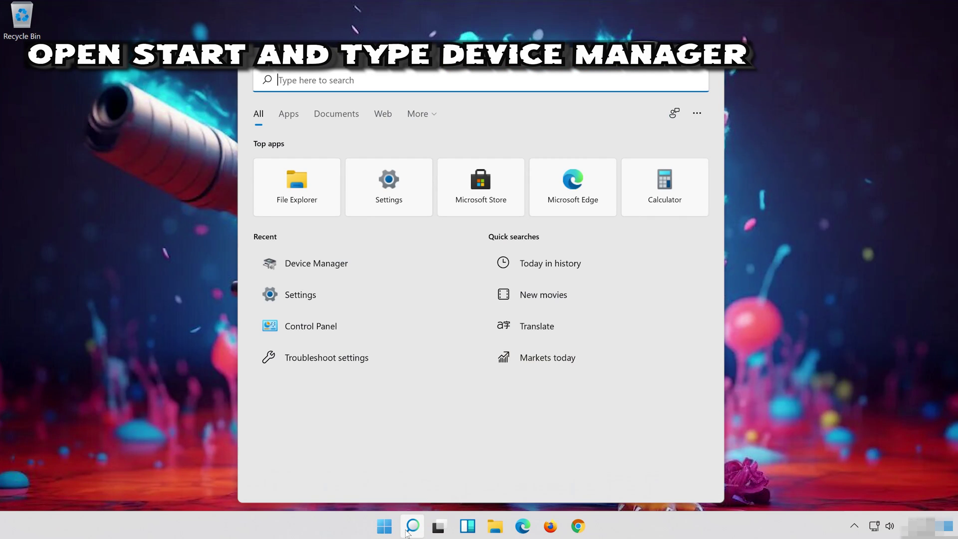
type("device manager")
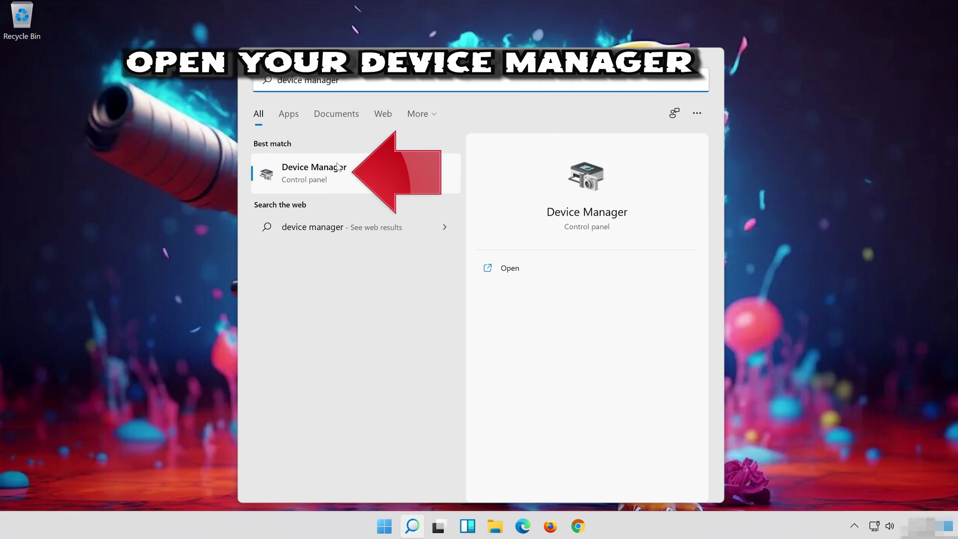
left_click(357, 186)
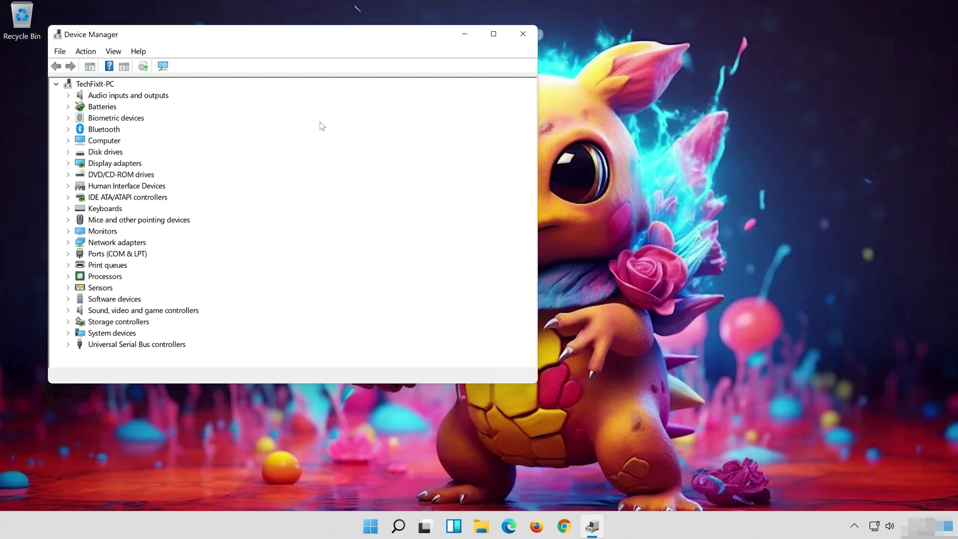
left_click_drag(220, 36, 468, 72)
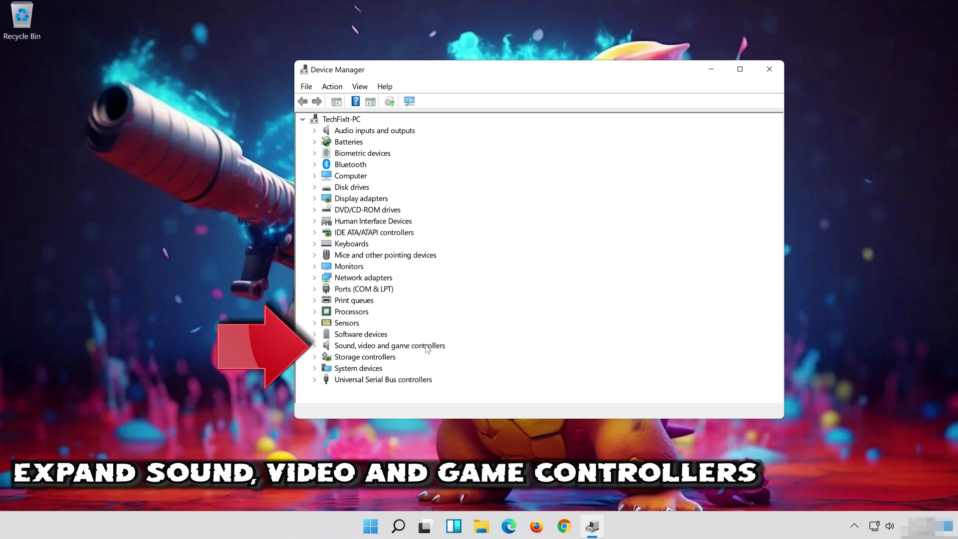
- Show the driver properties of High Definition Audio Device under Sound, video and game controllers
left_click(314, 345)
left_click(355, 360)
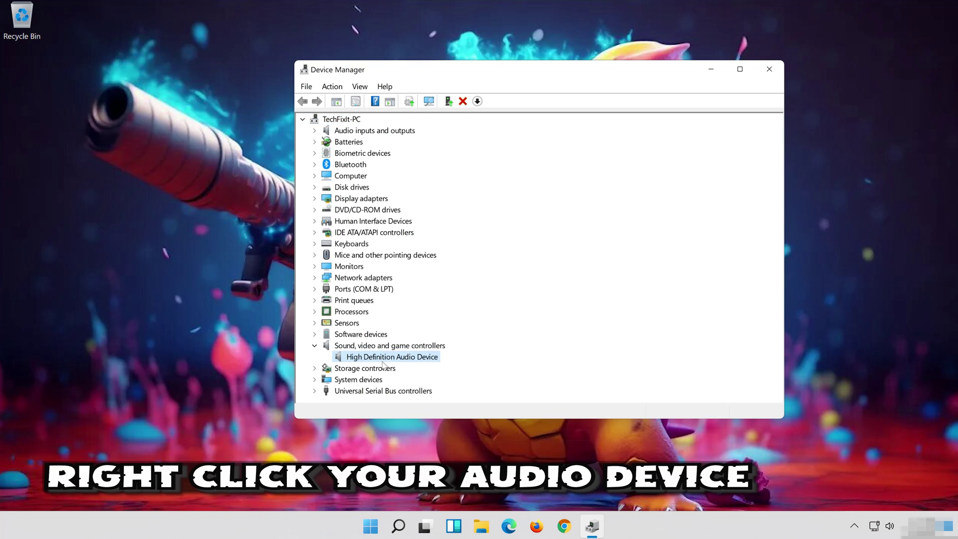
right_click(427, 360)
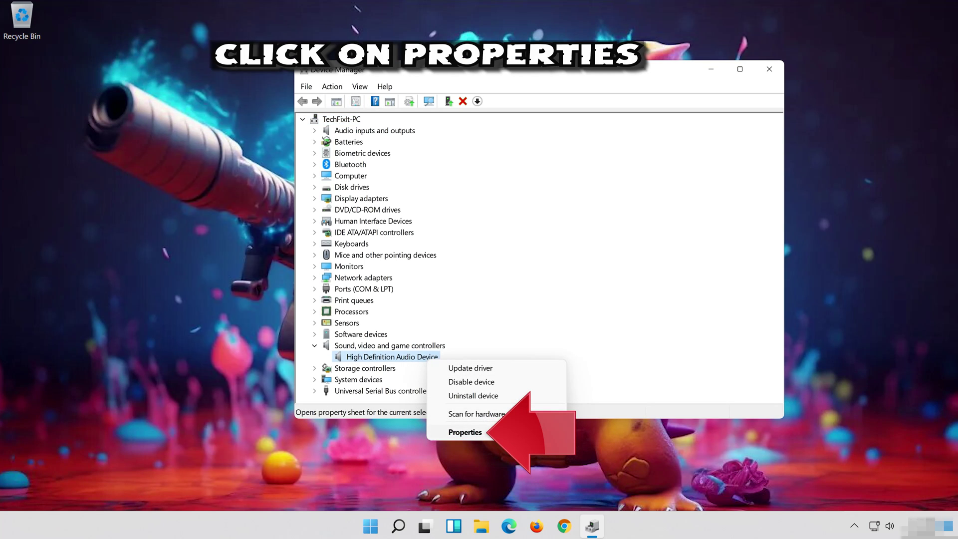
left_click(502, 431)
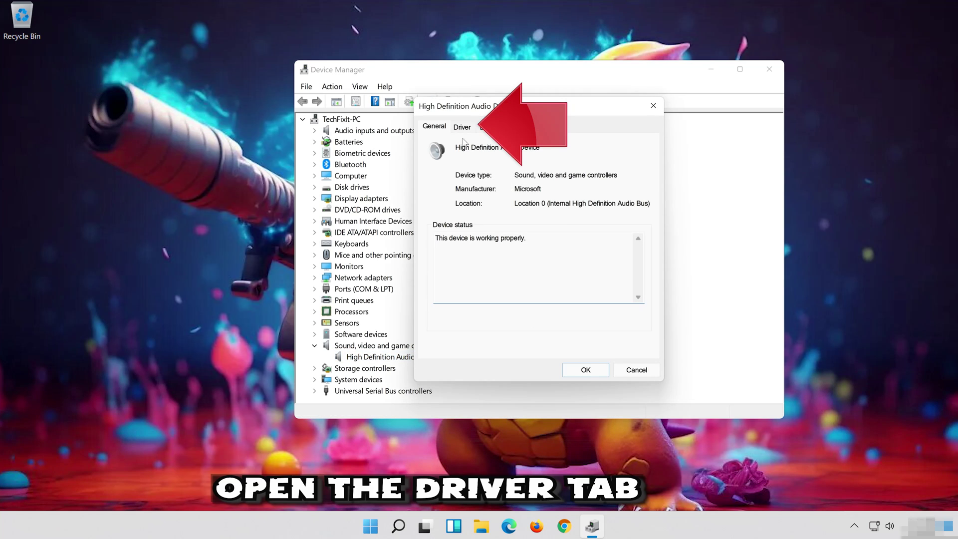
left_click(461, 128)
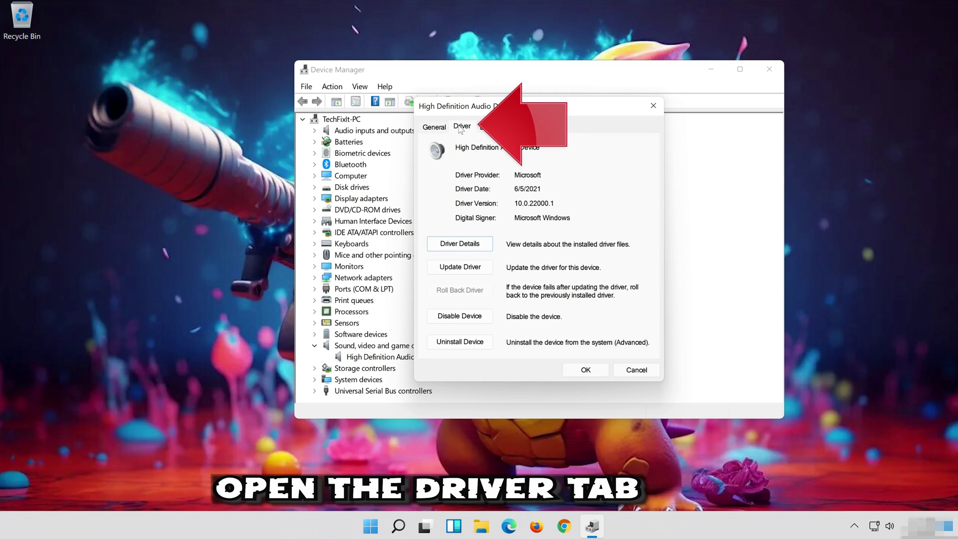
- Update the driver manually by picking High Definition Audio Device from the available drivers on the computer, accepting the compatibility warning
left_click(461, 270)
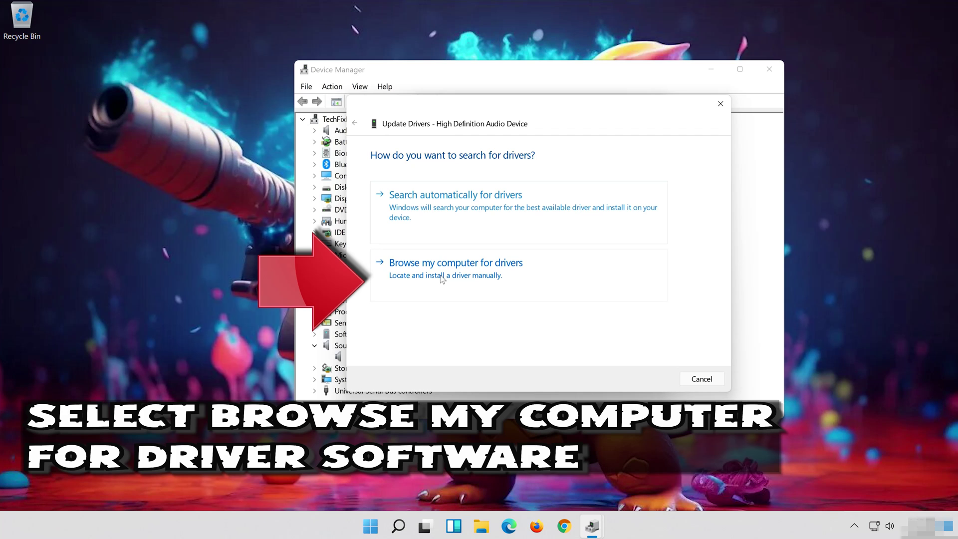
left_click(516, 275)
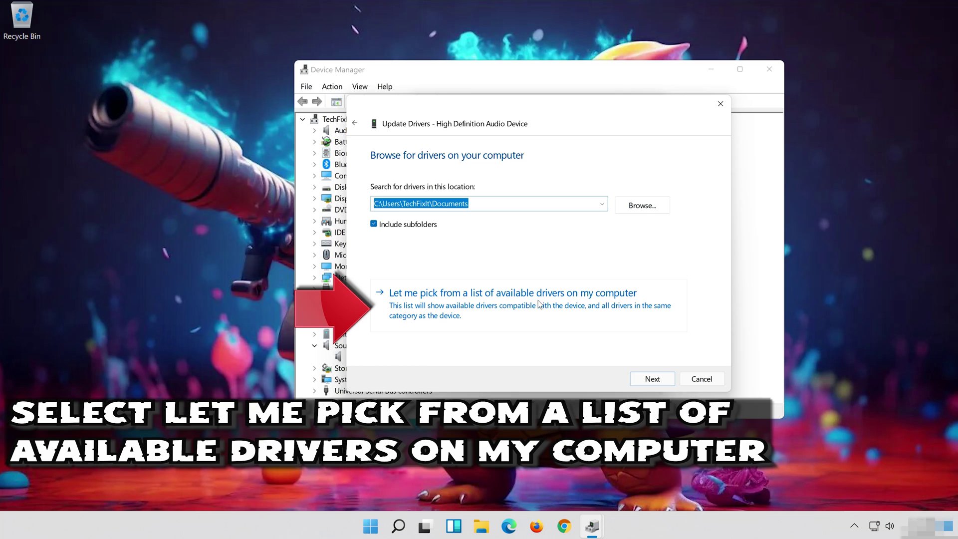
left_click(469, 315)
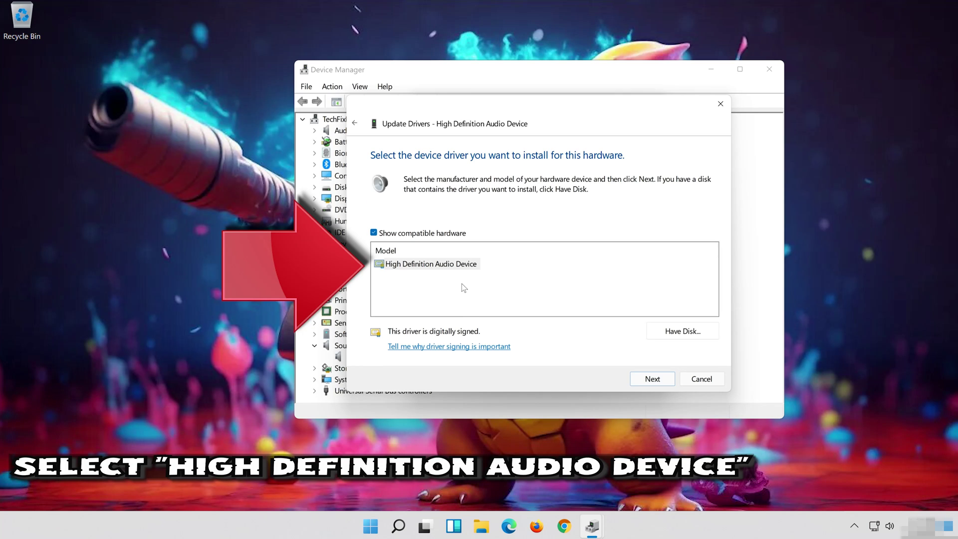
left_click(452, 264)
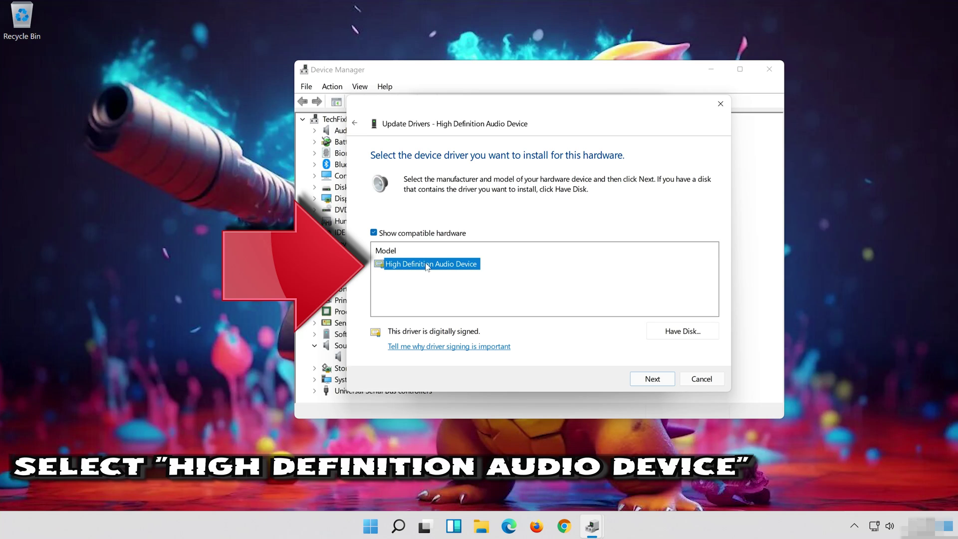
left_click(652, 378)
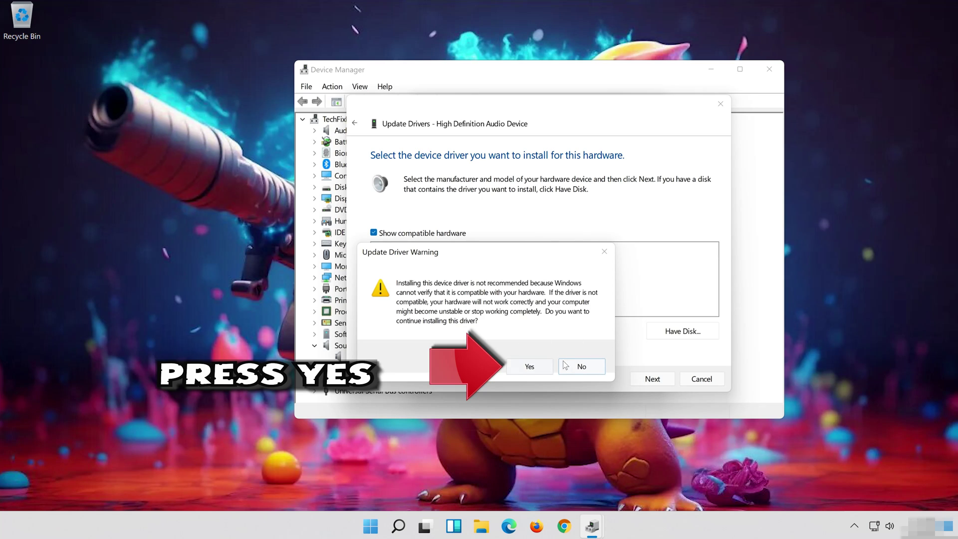
left_click(529, 367)
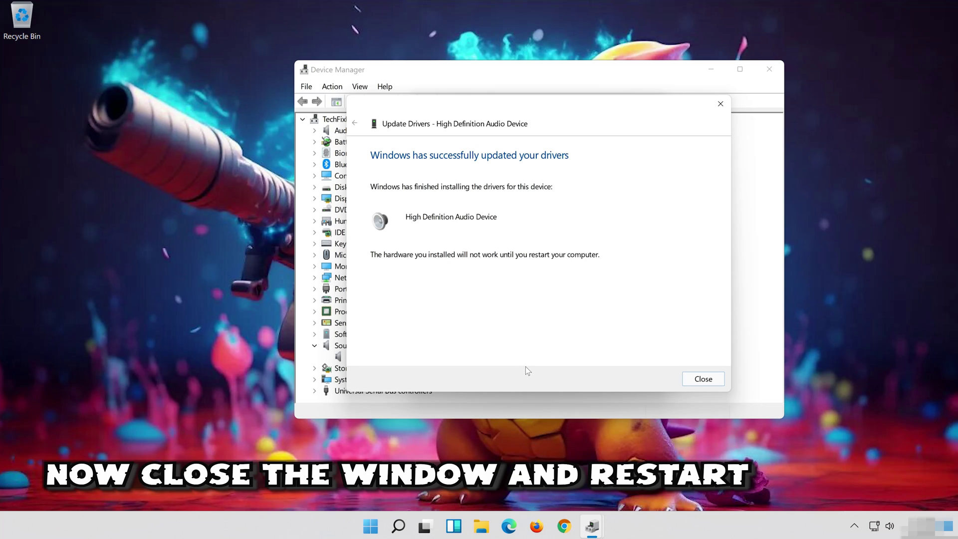
- Close the driver update and device properties windows and agree to restart the computer
left_click(703, 379)
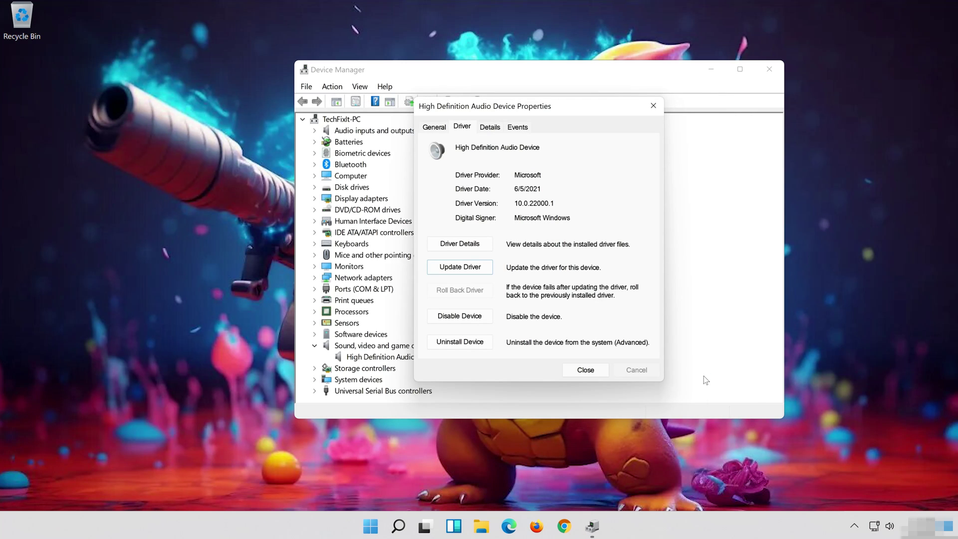
left_click(585, 369)
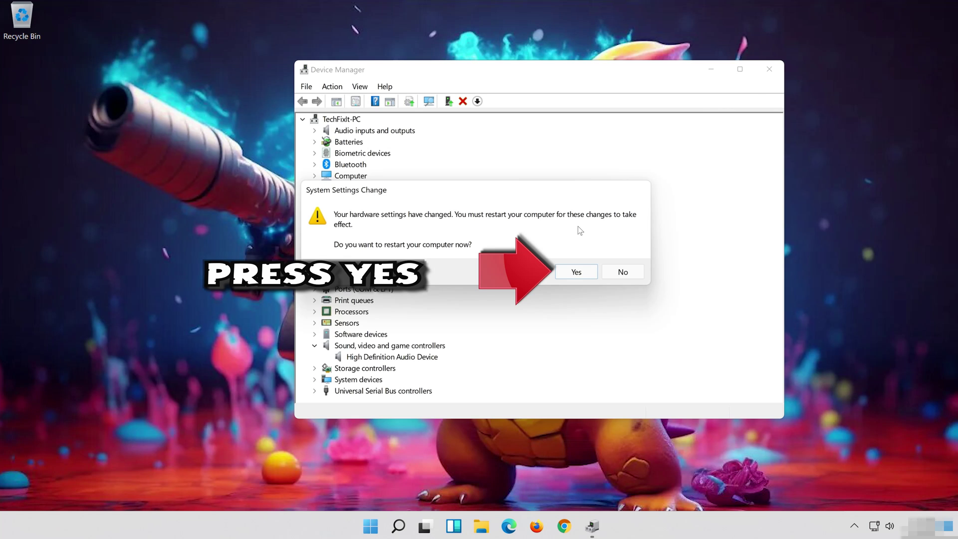
left_click(576, 274)
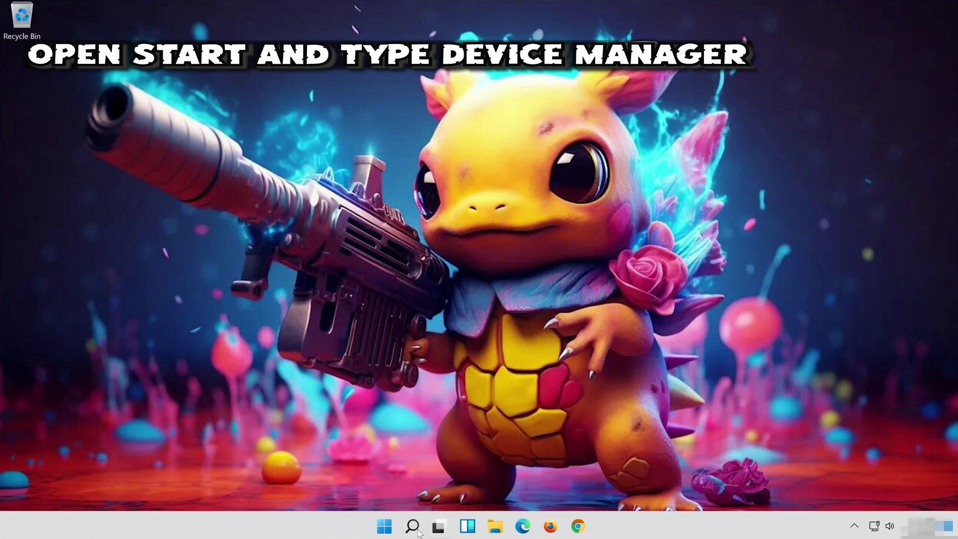
- Open Device Manager again through the search "device manager" and move its window toward the middle of the desktop
left_click(412, 530)
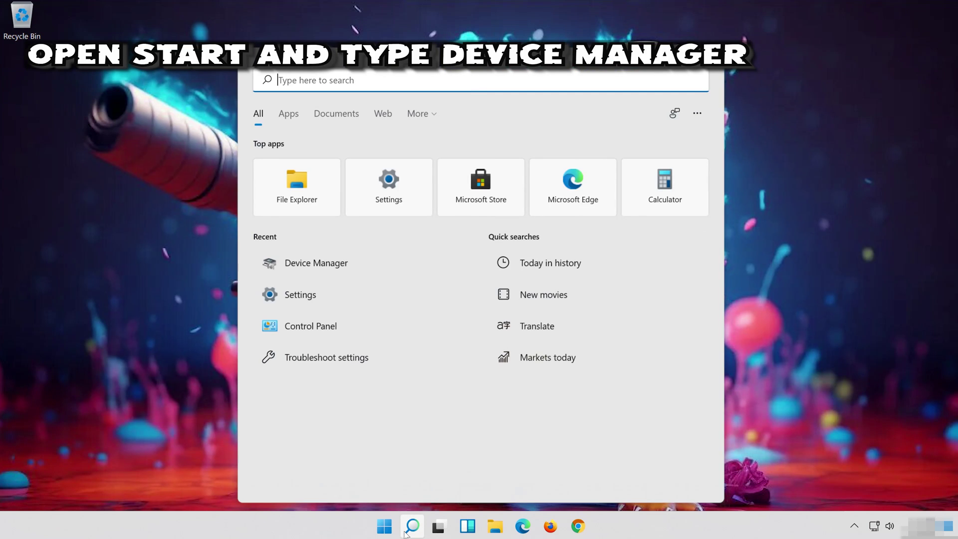
type("device mana")
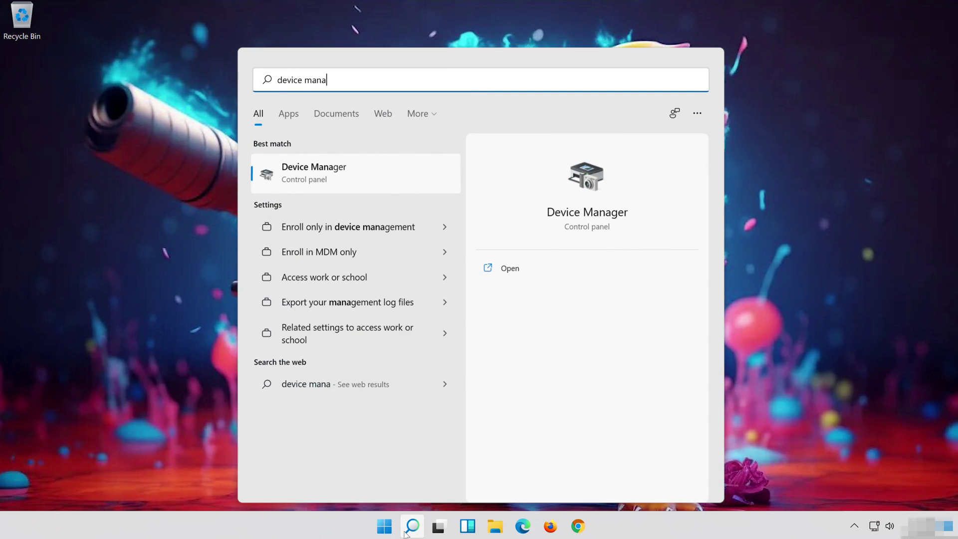
type("ger")
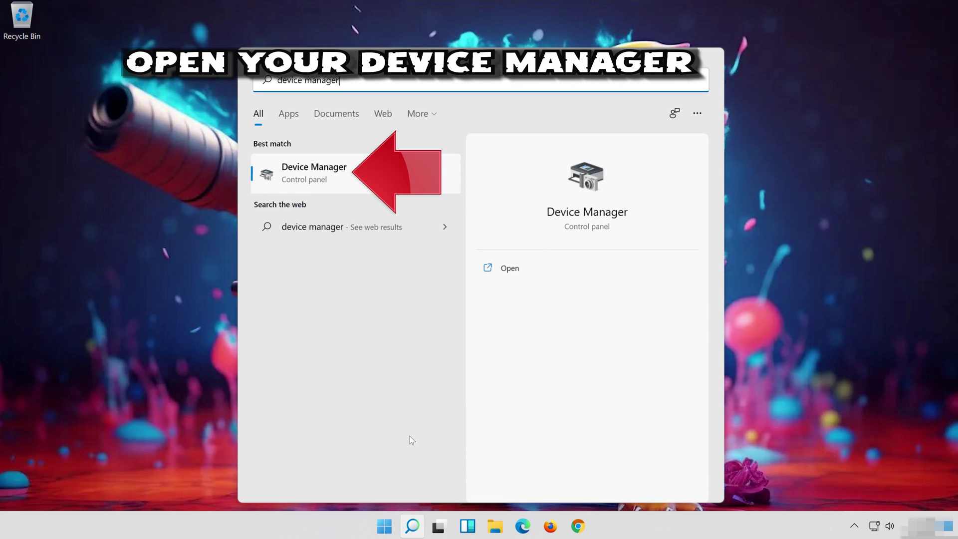
left_click(332, 180)
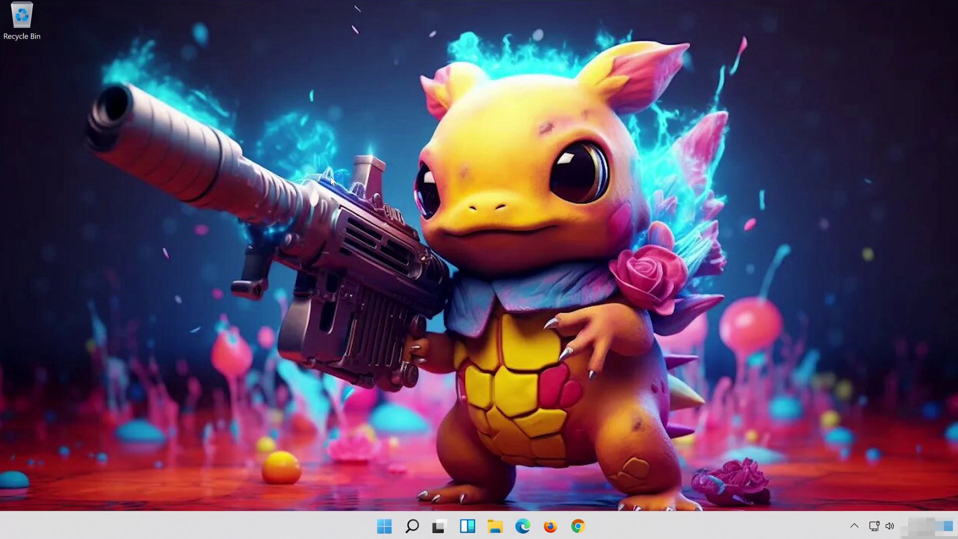
left_click_drag(170, 112, 383, 117)
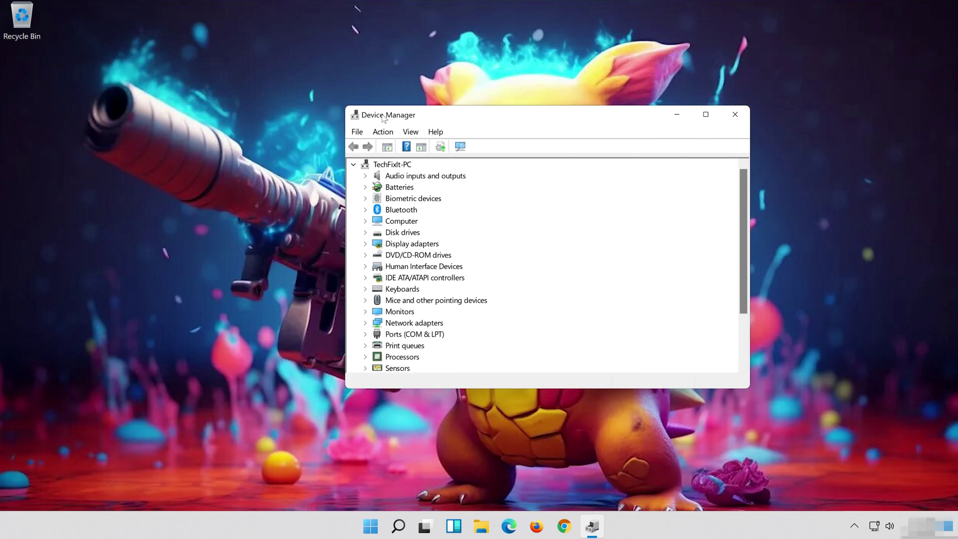
- Expand Sound, video and game controllers and show the driver properties of High Definition Audio Device again
scroll(496, 269, "down", 2)
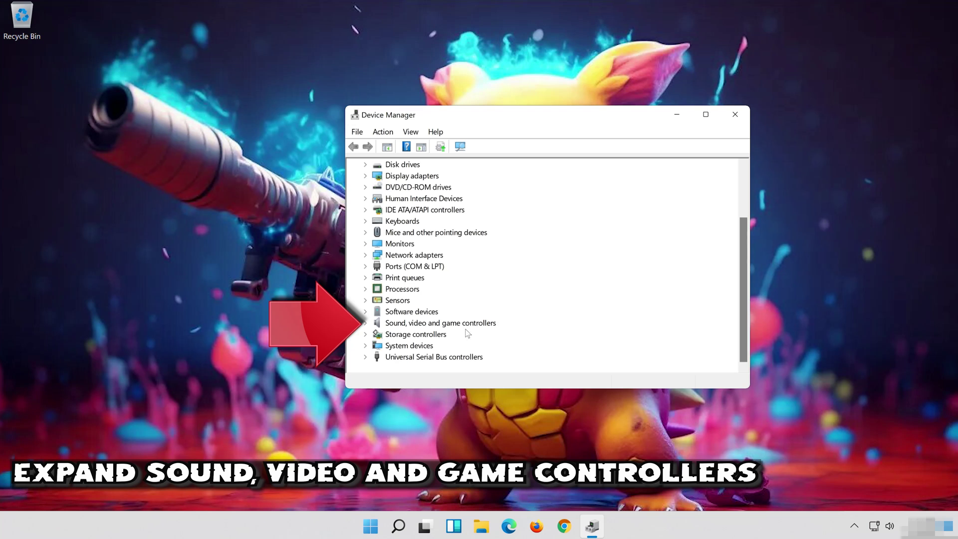
left_click(366, 324)
scroll(424, 324, "down", 1)
left_click(472, 320)
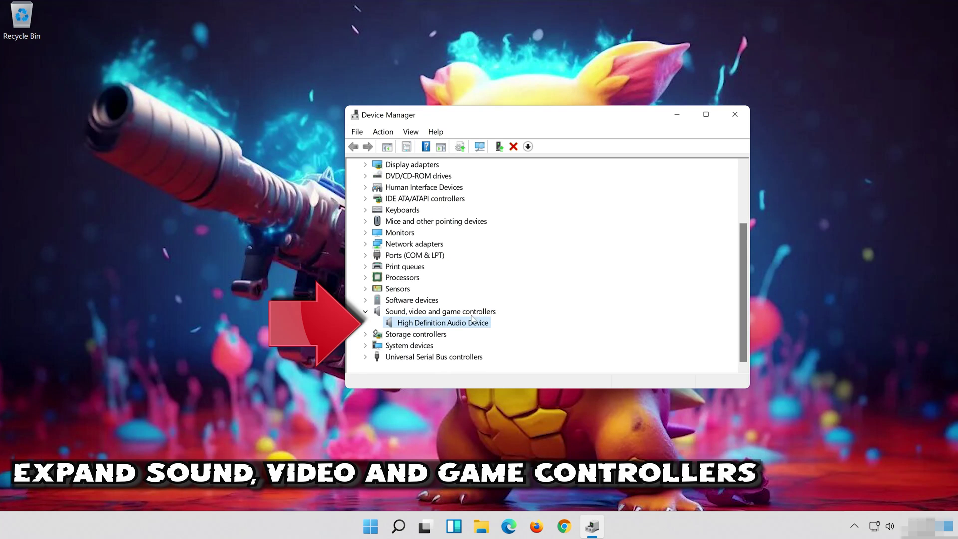
right_click(442, 325)
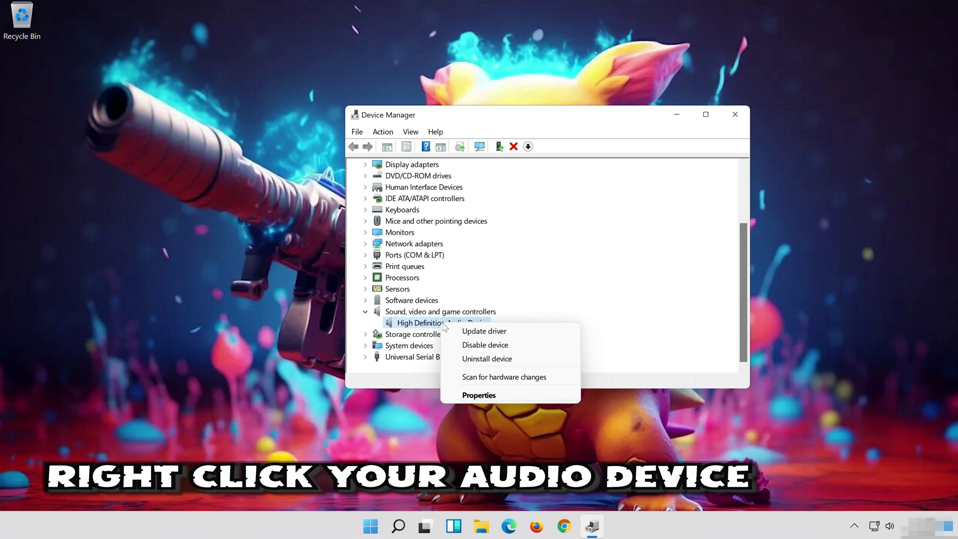
left_click(479, 395)
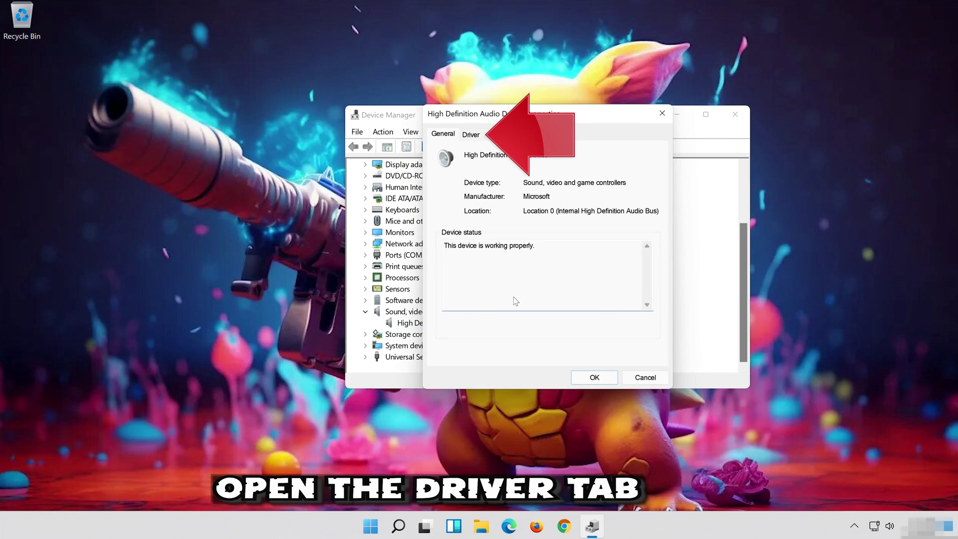
left_click(463, 139)
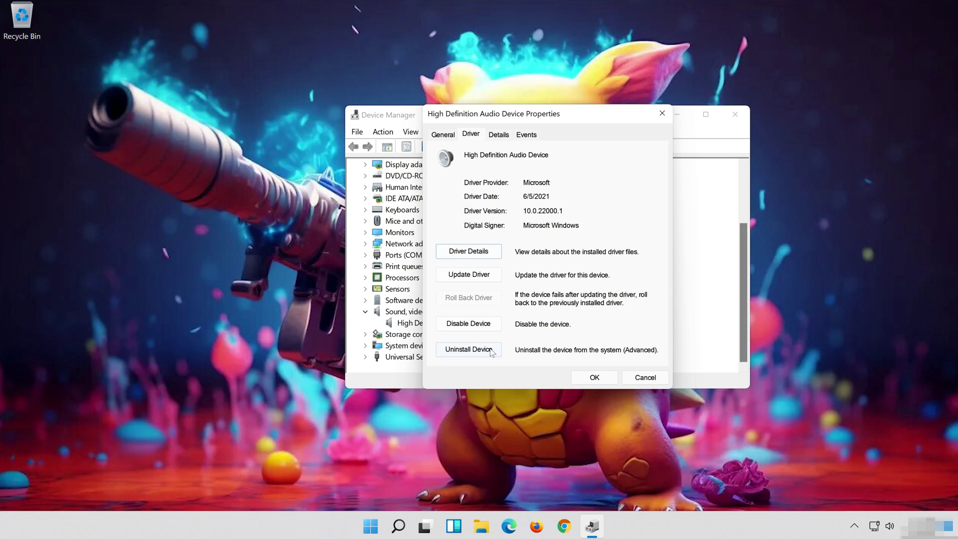
- Uninstall High Definition Audio Device from the system and close Device Manager
left_click(469, 349)
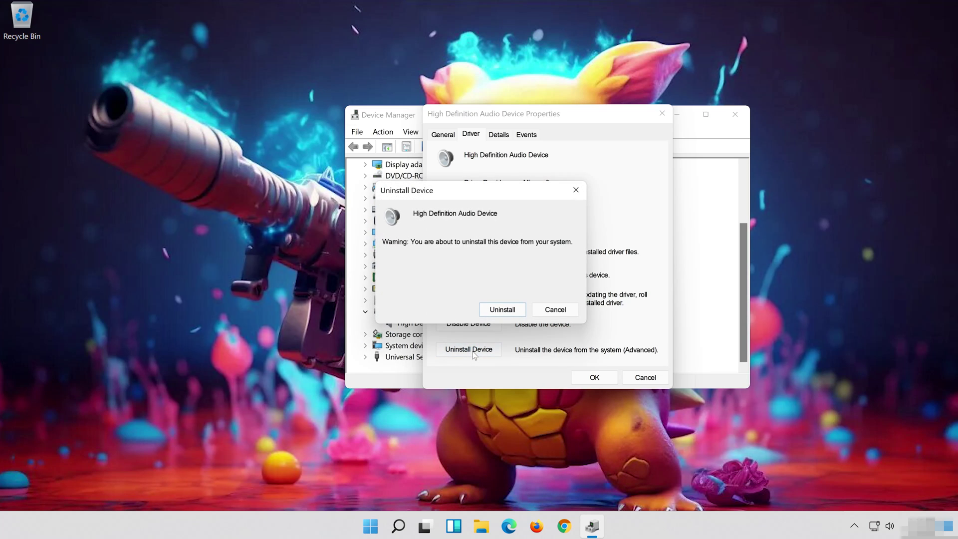
left_click(505, 311)
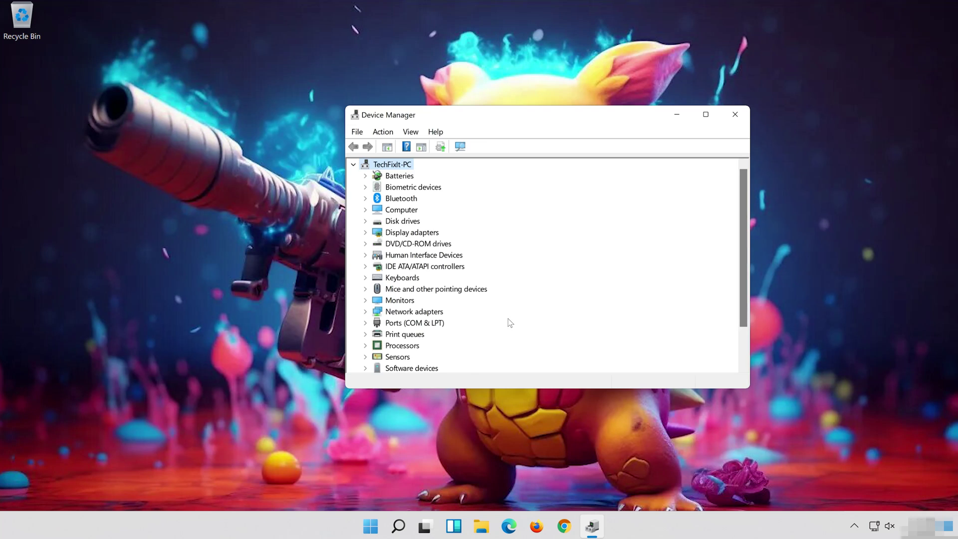
left_click(735, 115)
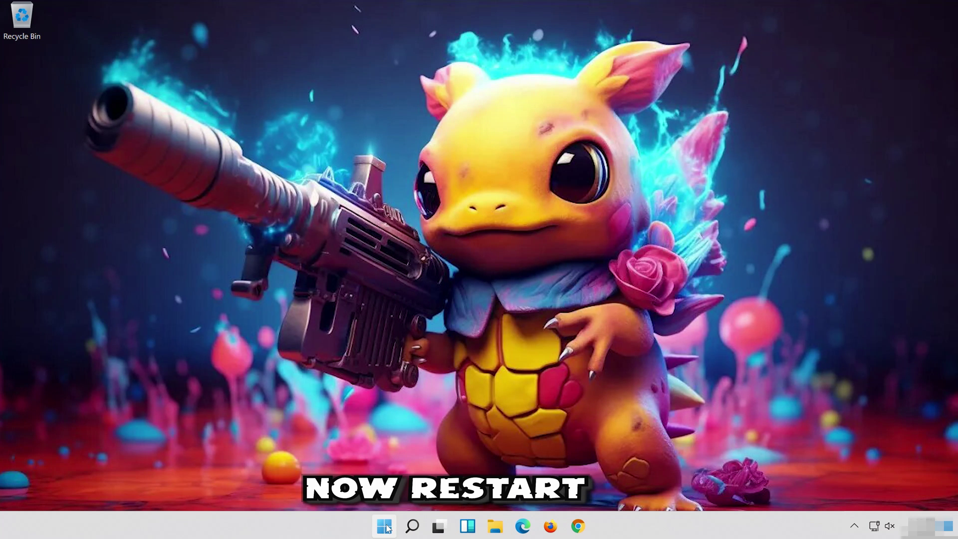
- Restart the computer from the power options
left_click(385, 526)
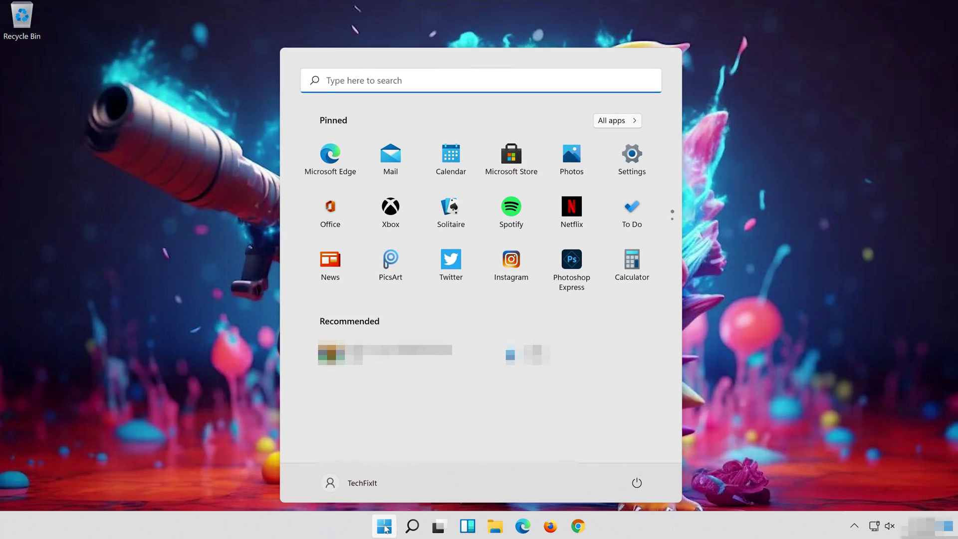
left_click(636, 482)
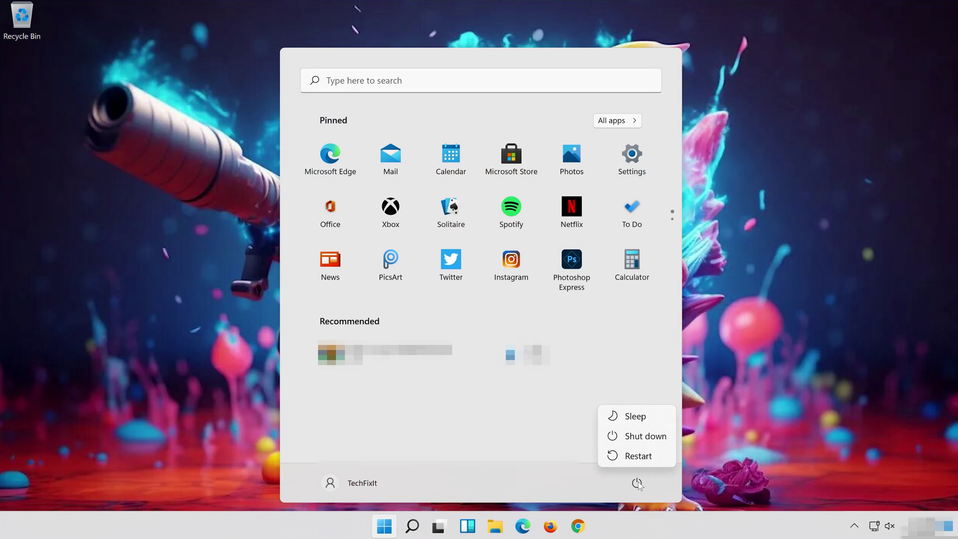
left_click(648, 462)
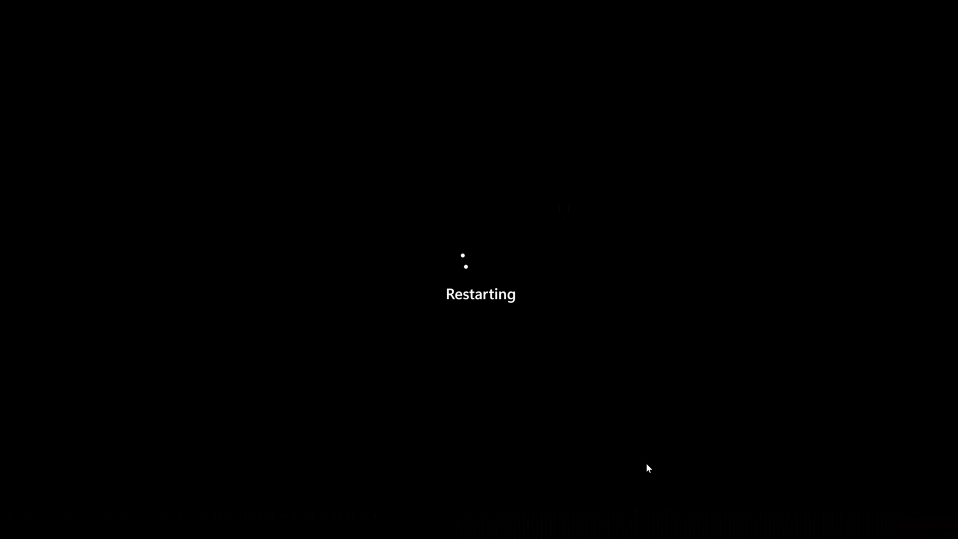